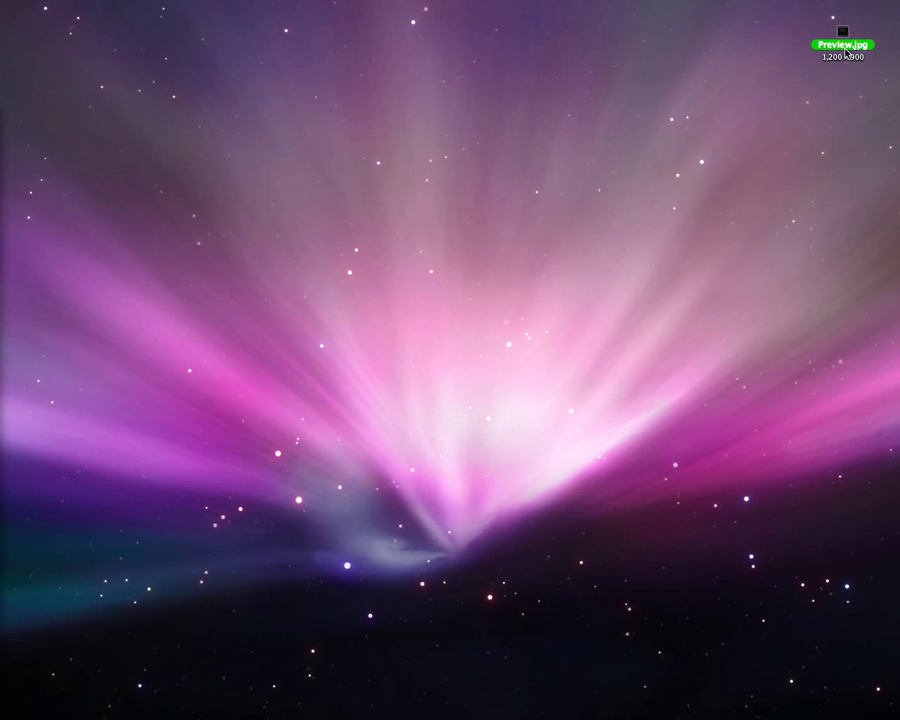
Preview Preview.jpg in Quick Look, then close it to reveal the finished streak document
key("space")
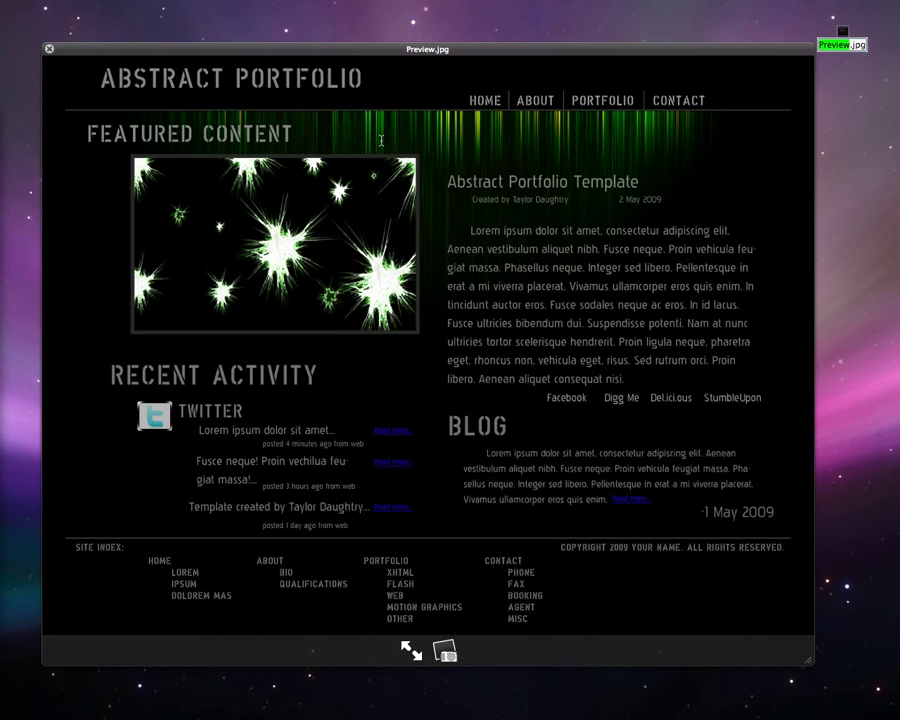
key("space")
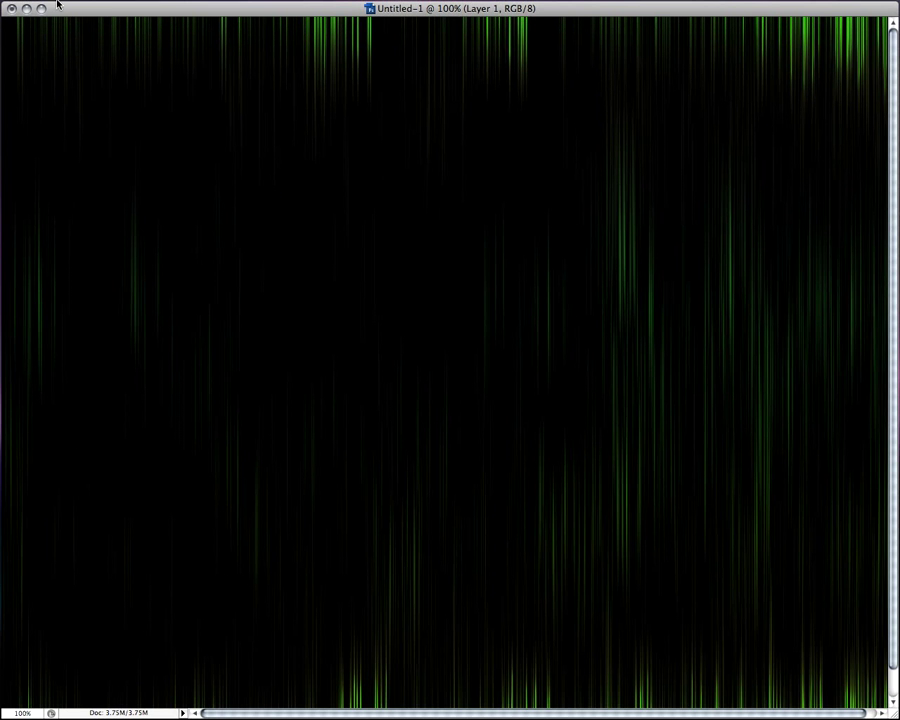
Minimize the finished document and create a new white 1280×1024 px, 72 ppi RGB document
left_click(27, 10)
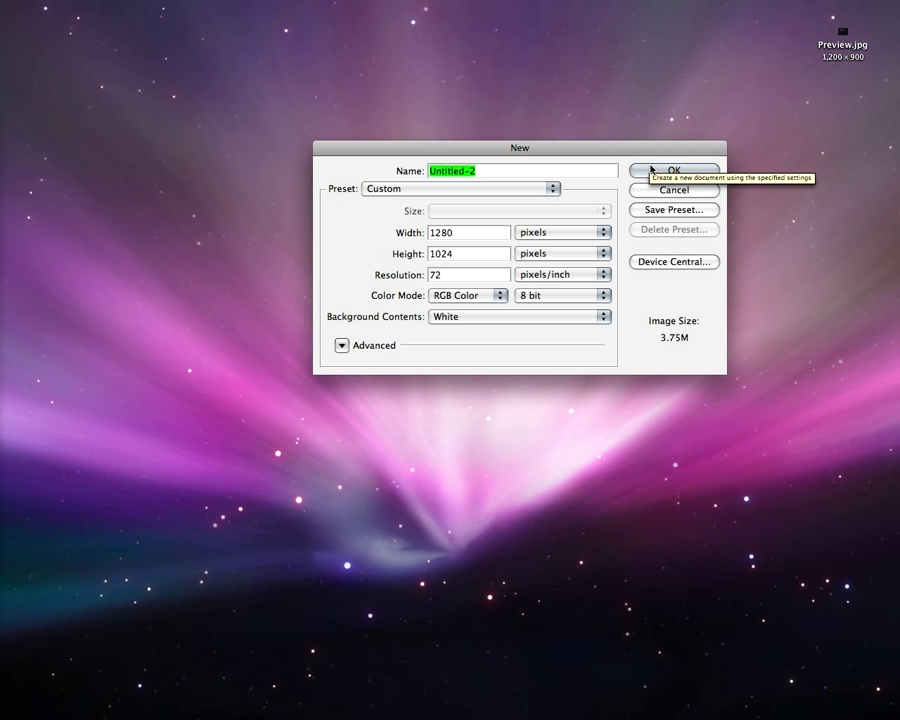
left_click(651, 170)
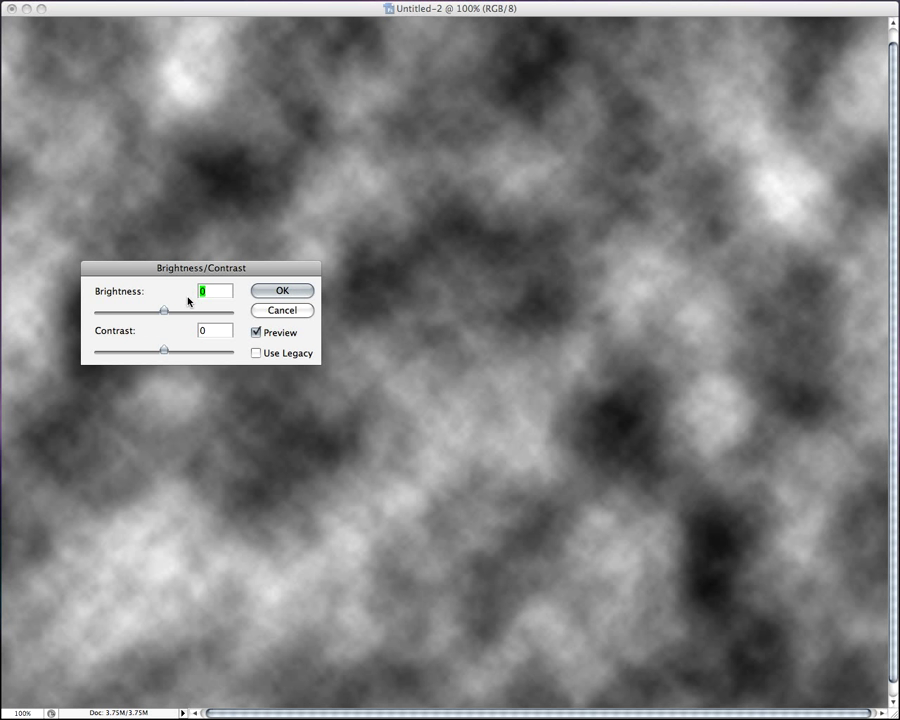
Raise the clouds' contrast to +73 with brightness at −2
left_click_drag(164, 314, 213, 351)
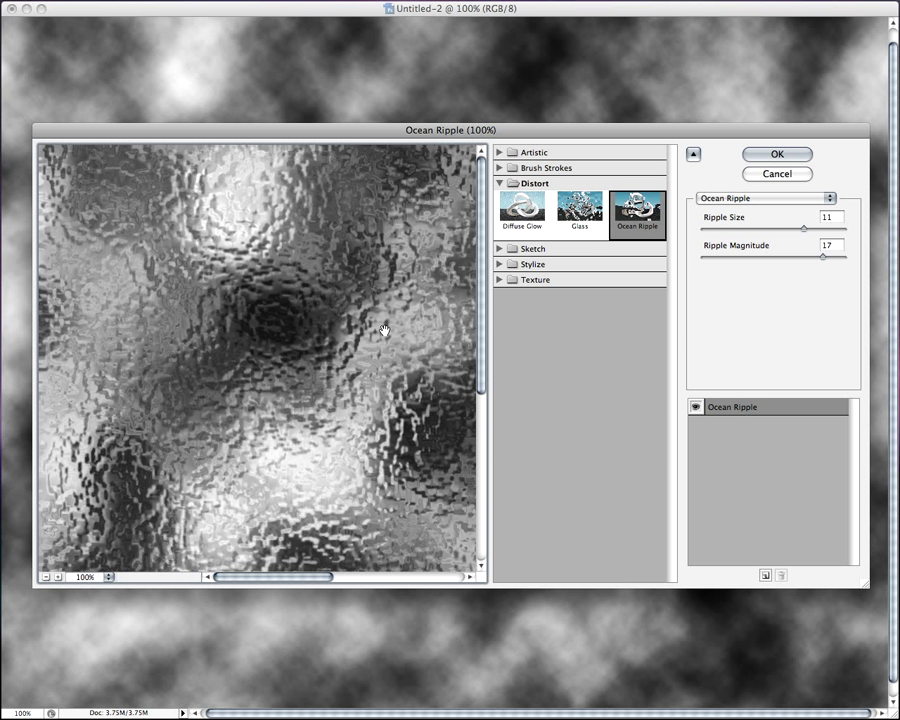
Set Ocean Ripple to ripple size 11 and magnitude 17
left_click(818, 258)
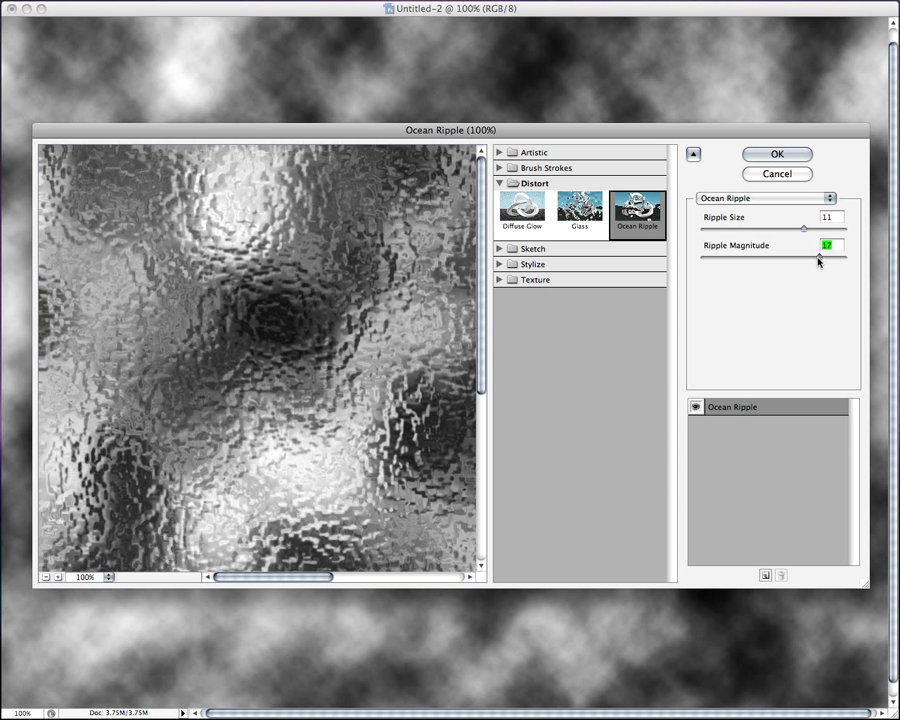
mouse_move(818, 258)
left_mouse_down()
mouse_move(809, 258)
mouse_move(820, 260)
left_mouse_up()
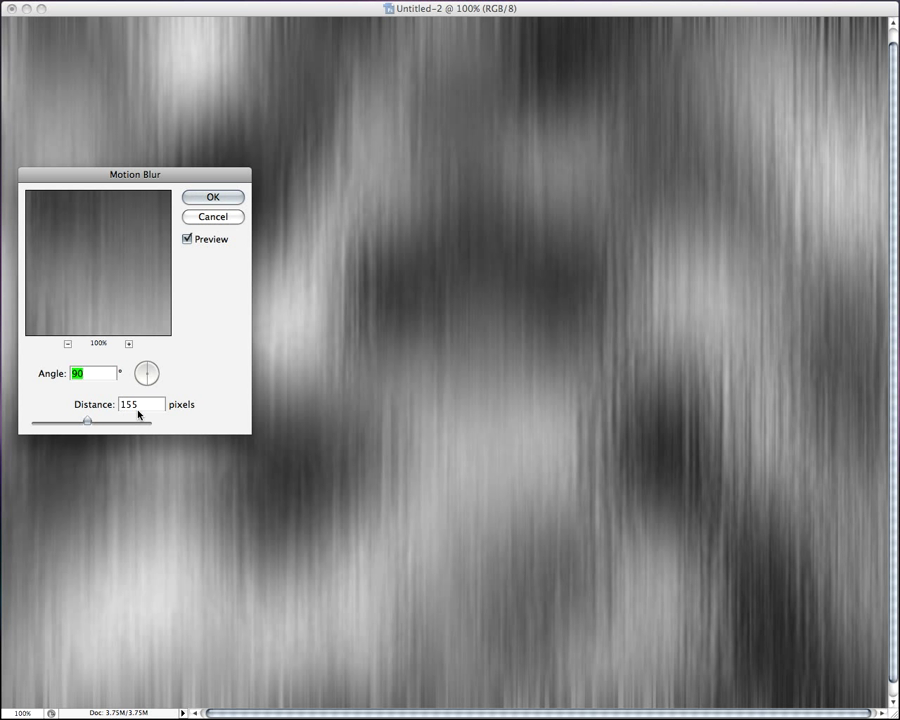
Lengthen the 90° motion blur to a distance of 225 pixels
mouse_move(88, 422)
left_mouse_down()
mouse_move(106, 424)
mouse_move(97, 426)
left_mouse_up()
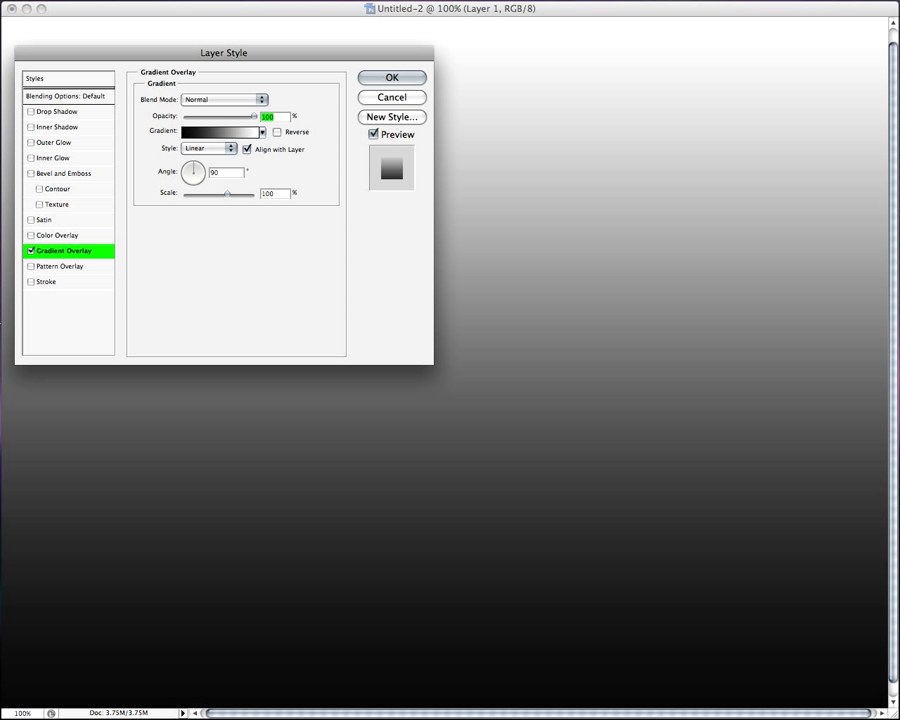
Set the Gradient Overlay to Overlay blend mode with the rainbow gradient preset
left_click(265, 100)
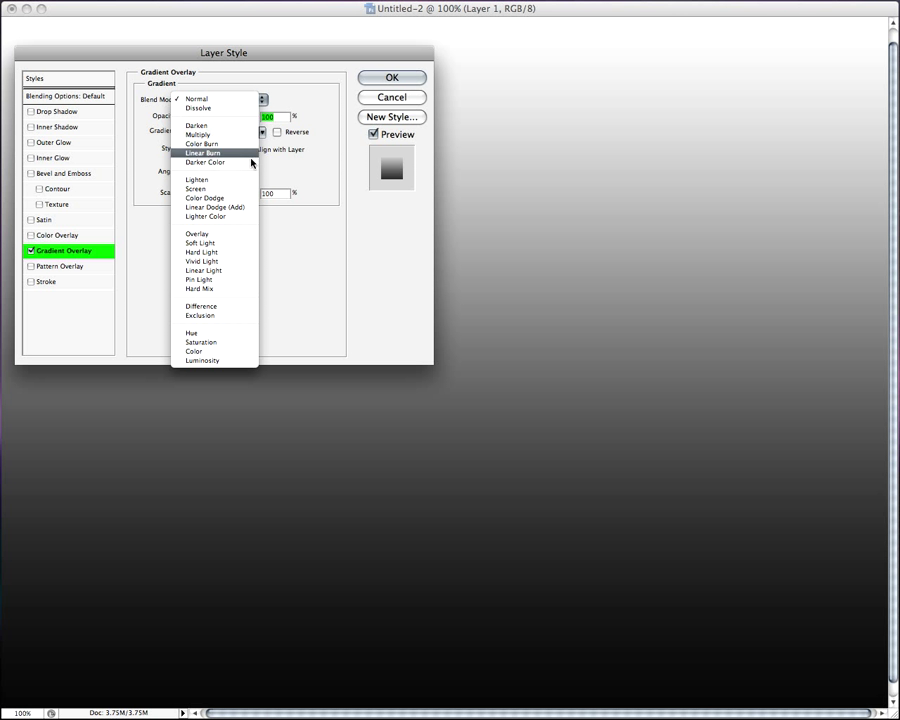
left_click(226, 236)
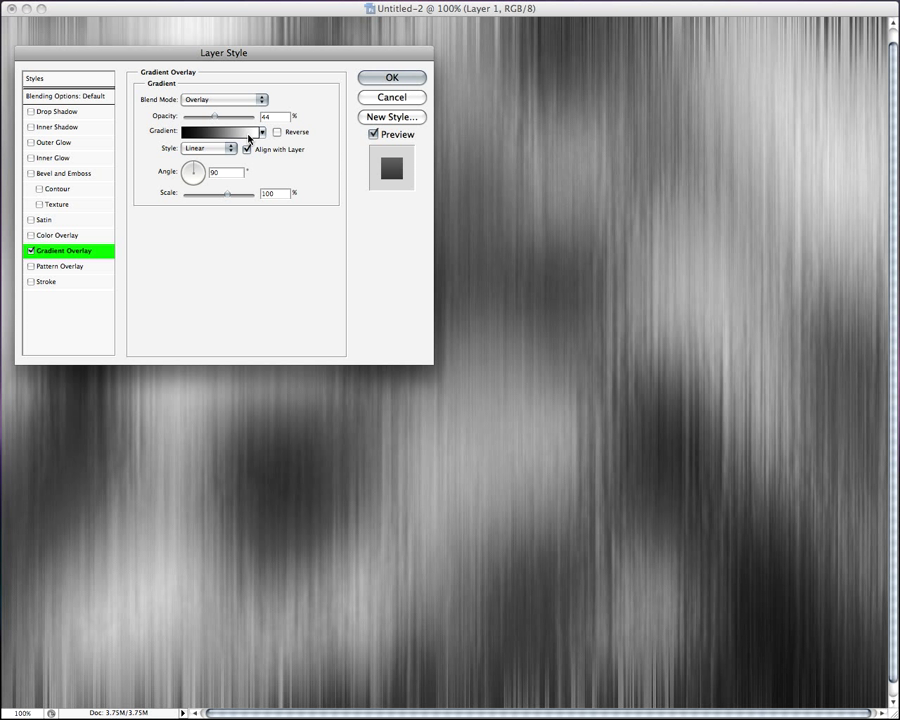
left_click(262, 132)
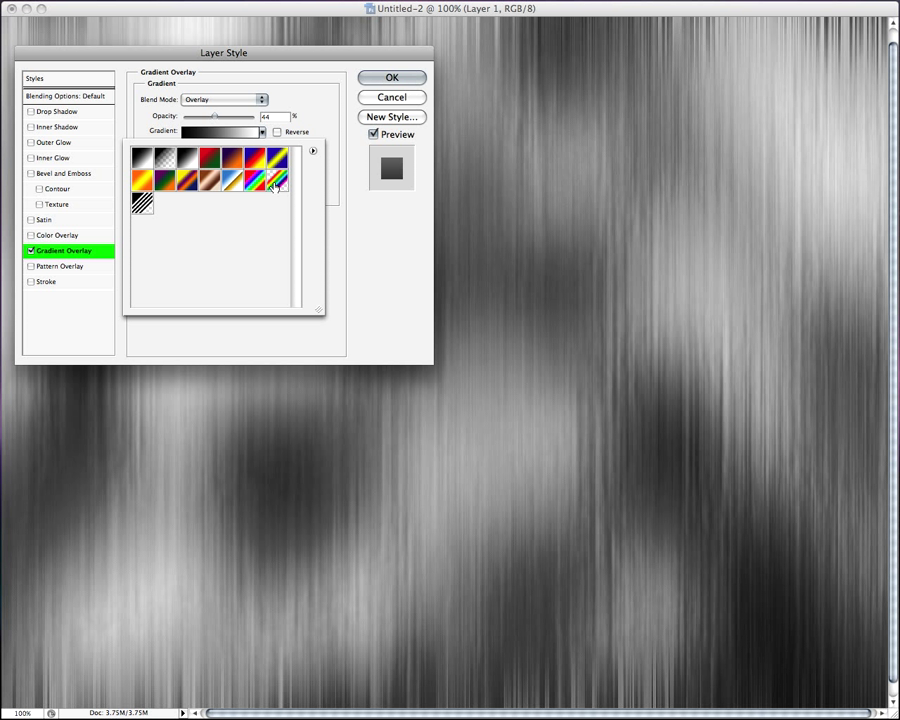
left_click(279, 182)
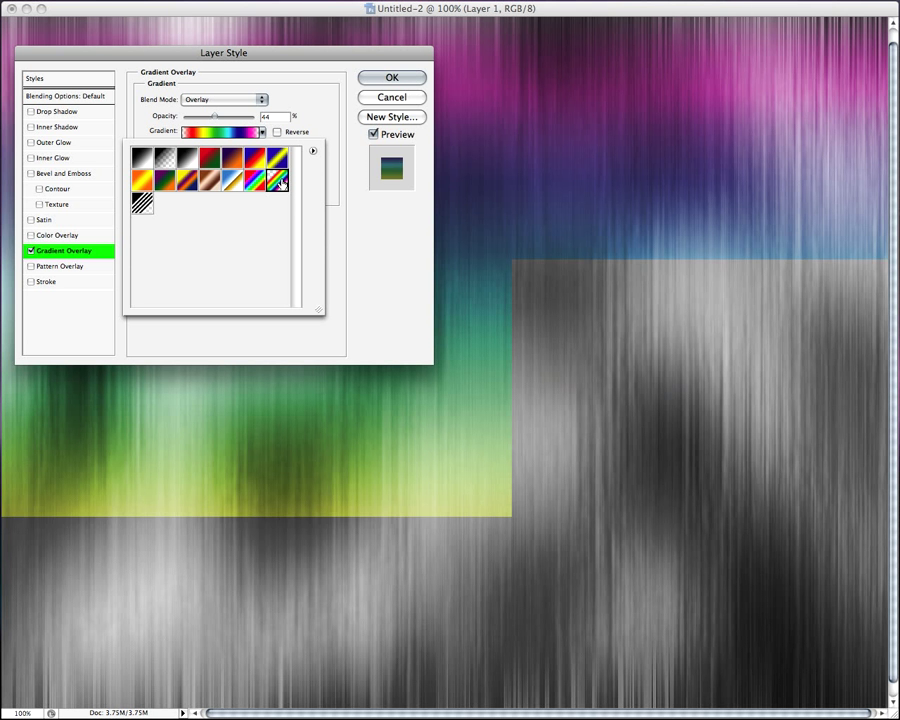
left_click(265, 134)
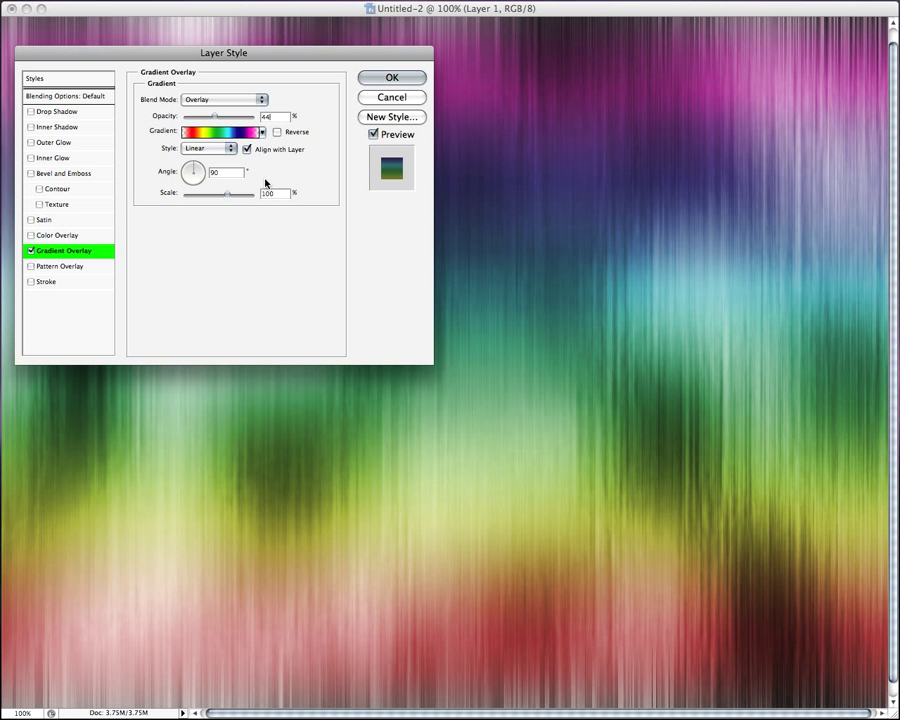
Adjust the gradient scale to 103% and keep its angle at 0°
left_click_drag(325, 52, 0, 360)
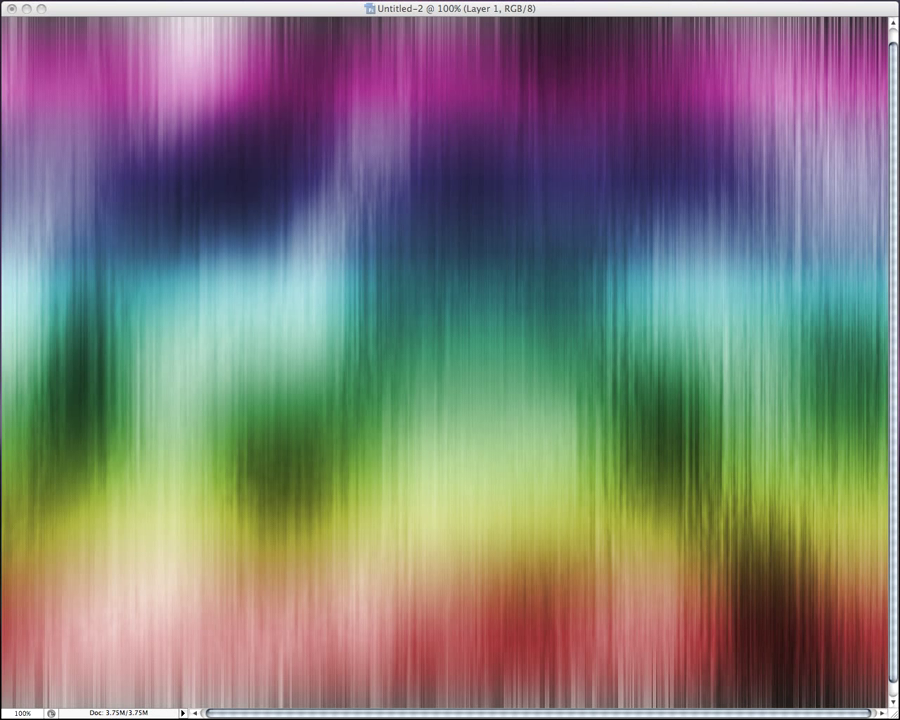
left_click_drag(0, 360, 445, 130)
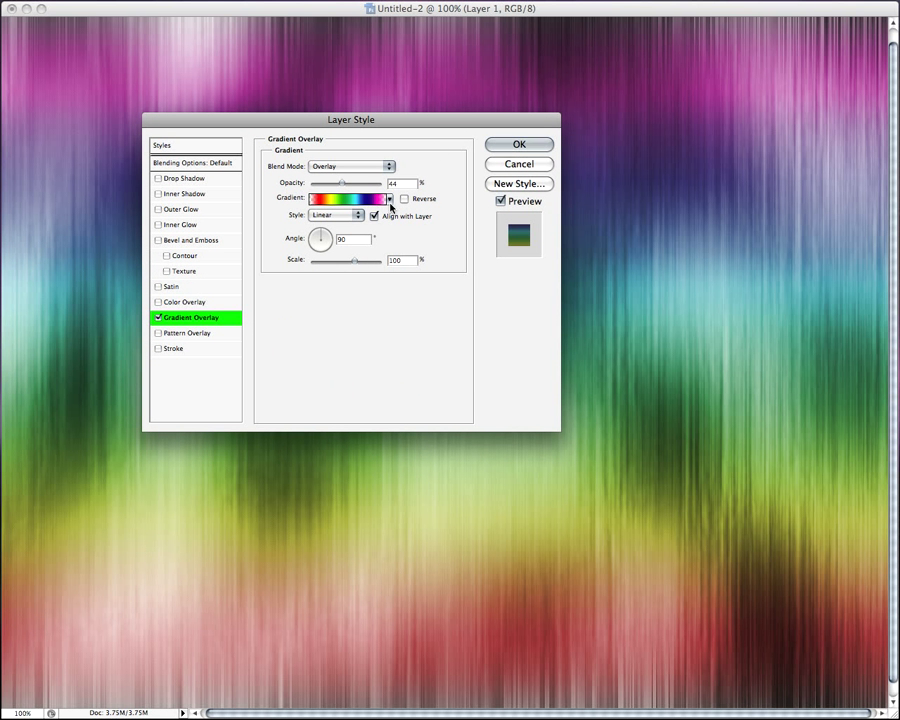
left_click_drag(354, 261, 356, 265)
double_click(350, 239)
type("0")
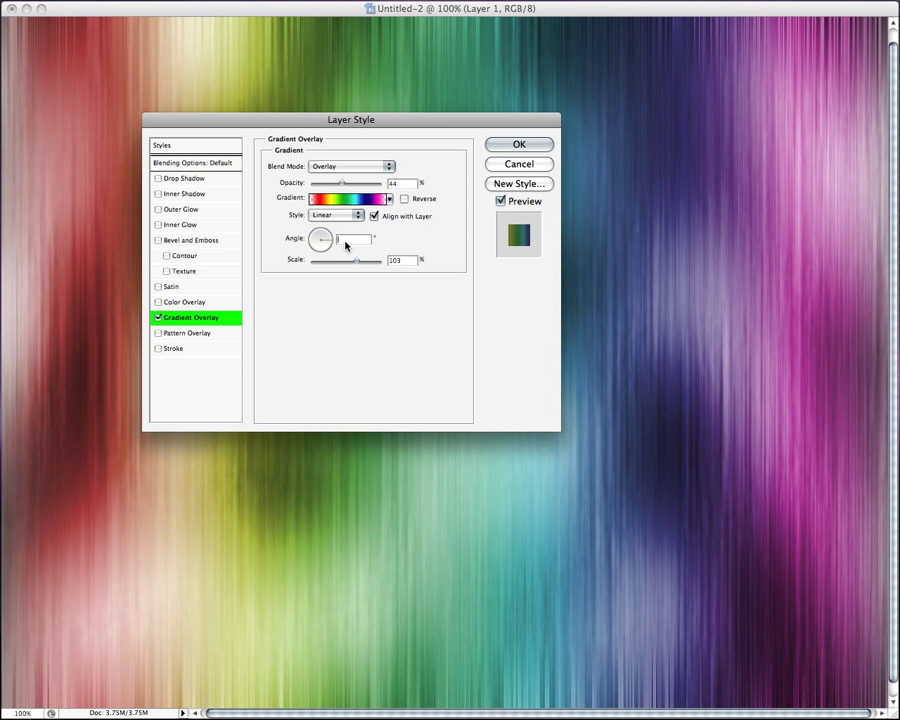
key("BackSpace")
type("90")
key("BackSpace")
key("BackSpace")
type("0")
left_click(175, 334)
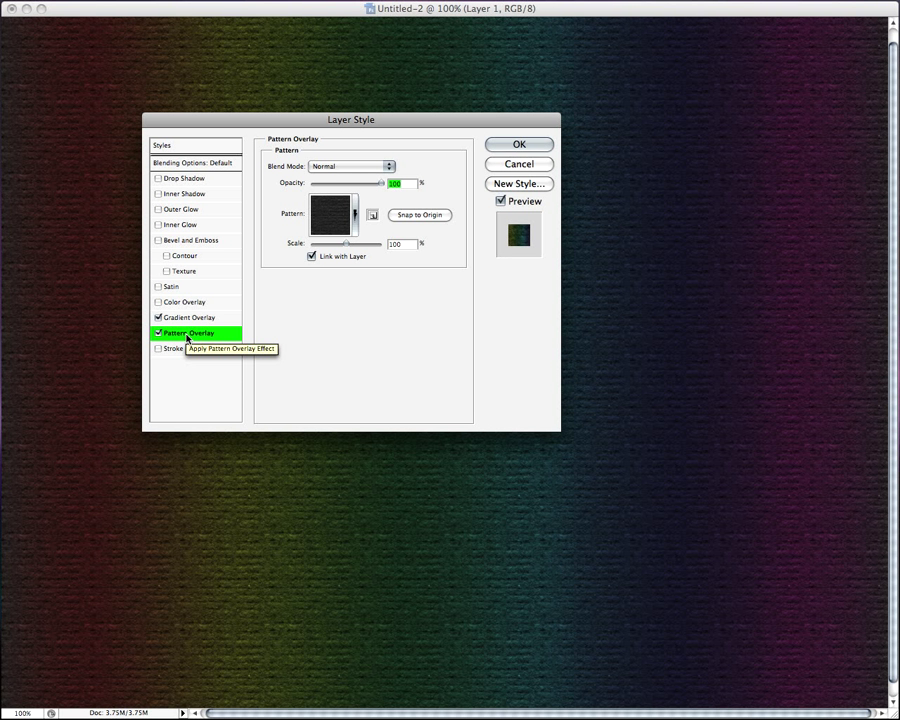
Set the Pattern Overlay to Overlay mode at 44% with the dark texture pattern, and apply the styles
left_click(352, 166)
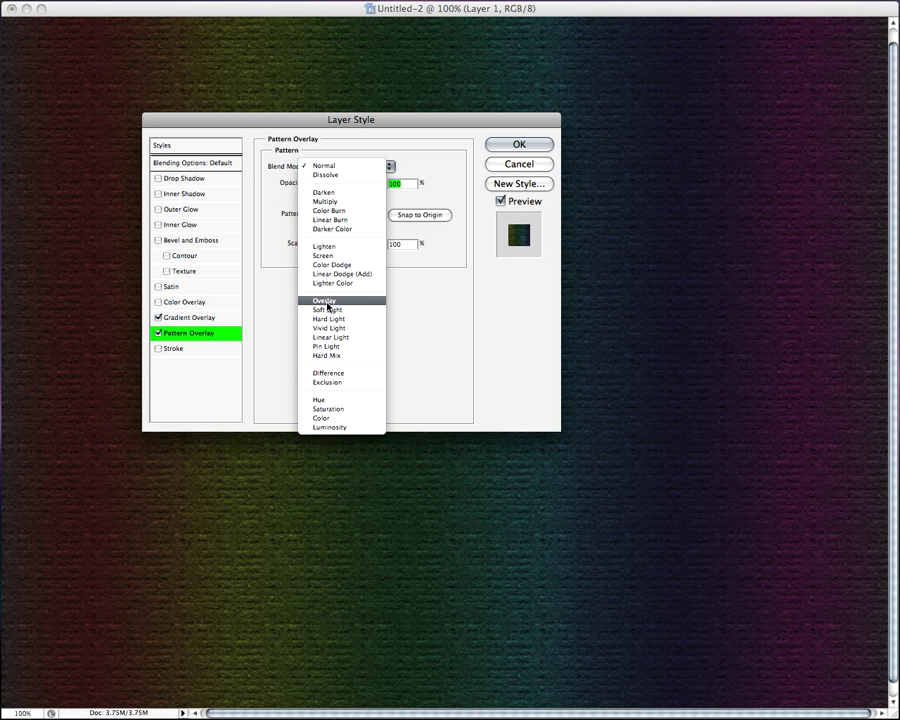
left_click(328, 303)
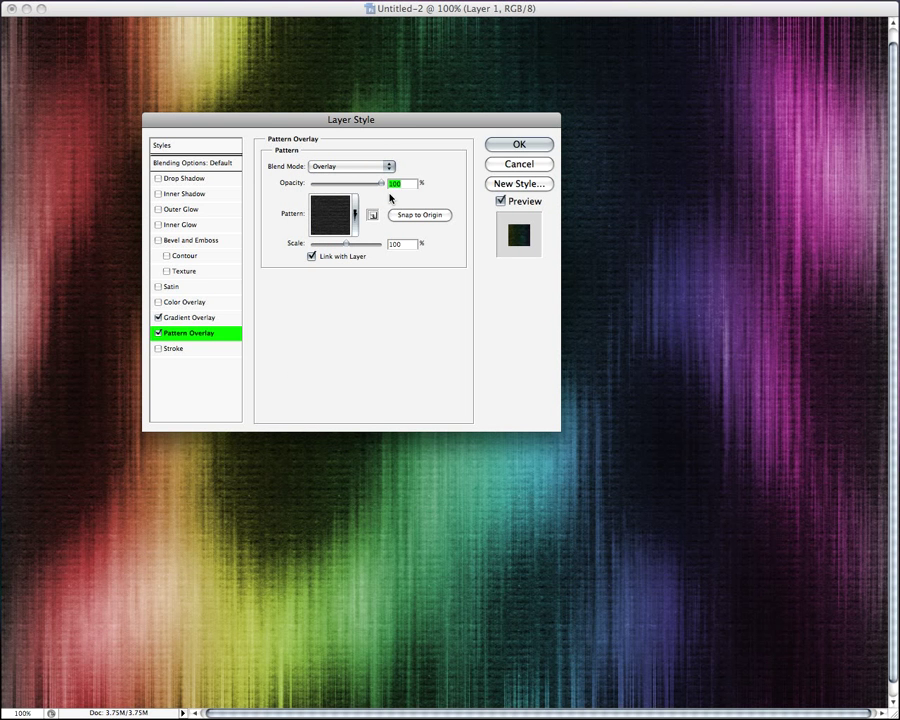
type("44")
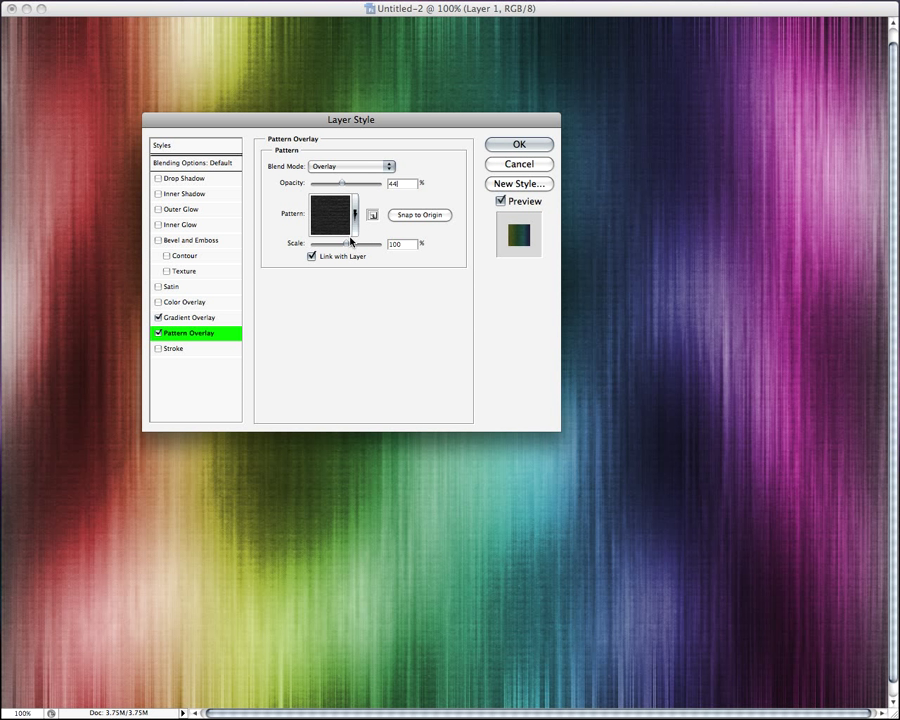
left_click(355, 216)
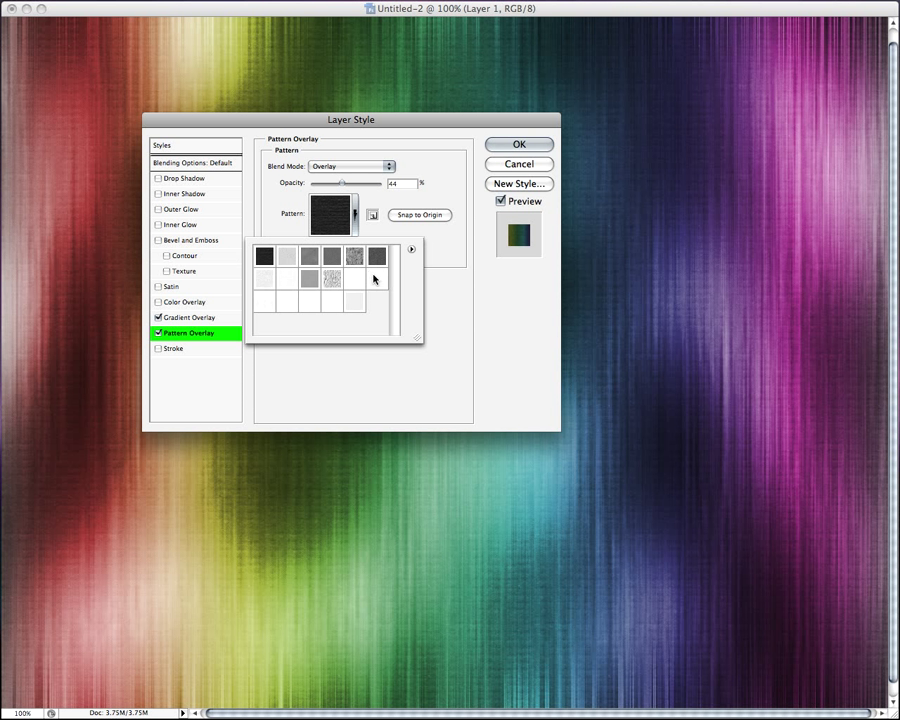
left_click(411, 249)
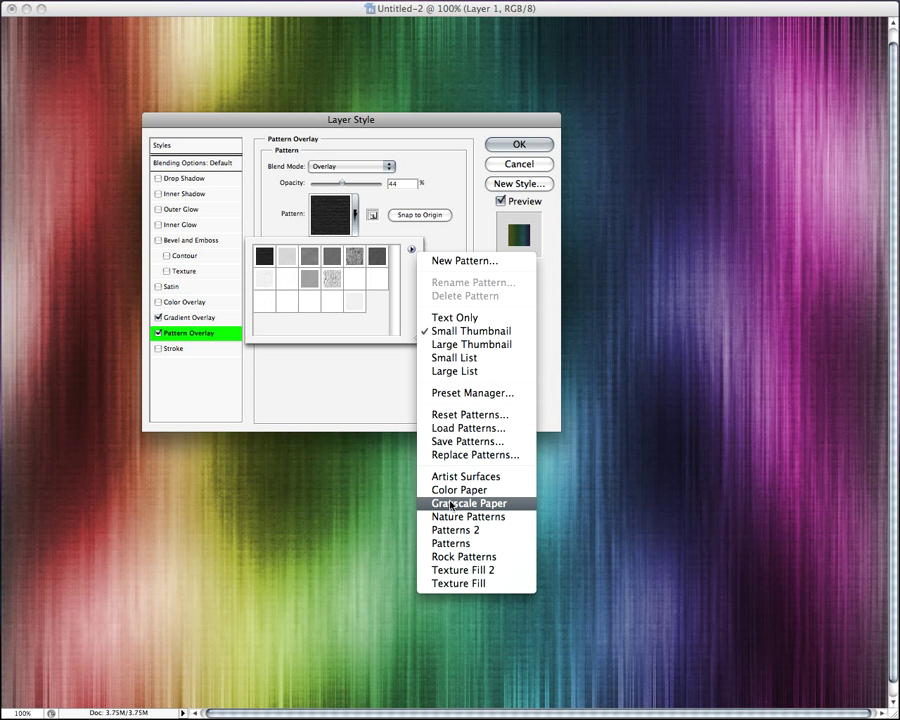
left_click(451, 504)
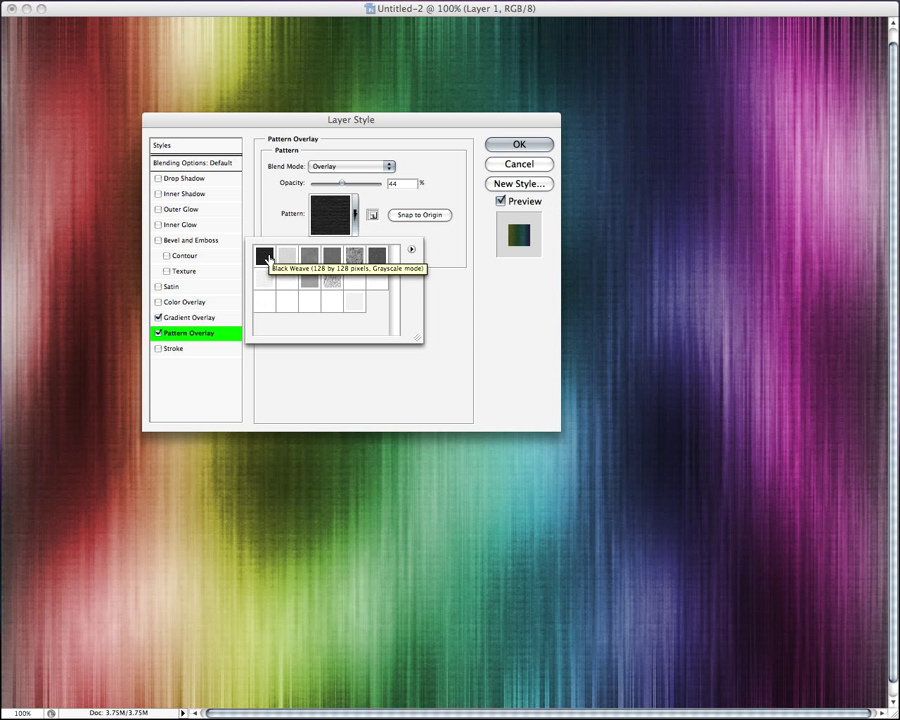
left_click(440, 260)
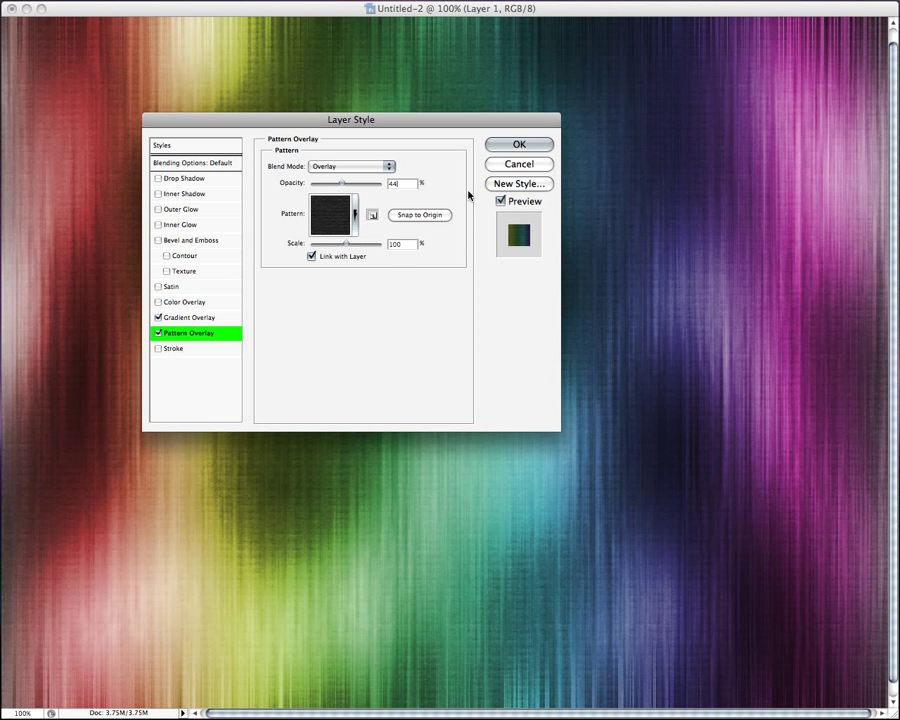
left_click(506, 148)
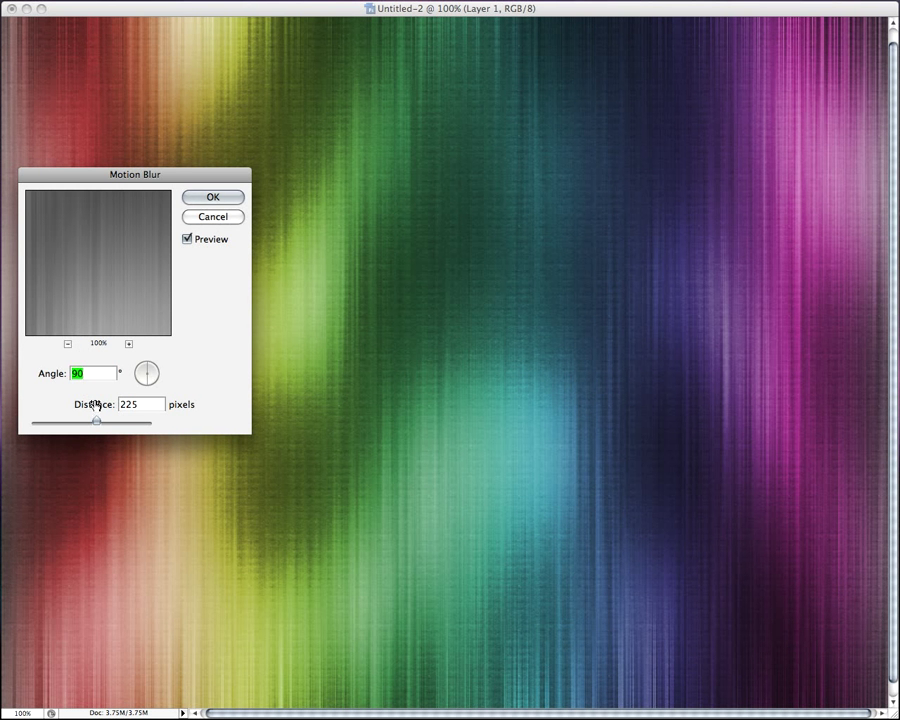
Apply a 90° motion blur lengthened to about 355 pixels
mouse_move(97, 421)
left_mouse_down()
mouse_move(115, 423)
mouse_move(93, 424)
left_mouse_up()
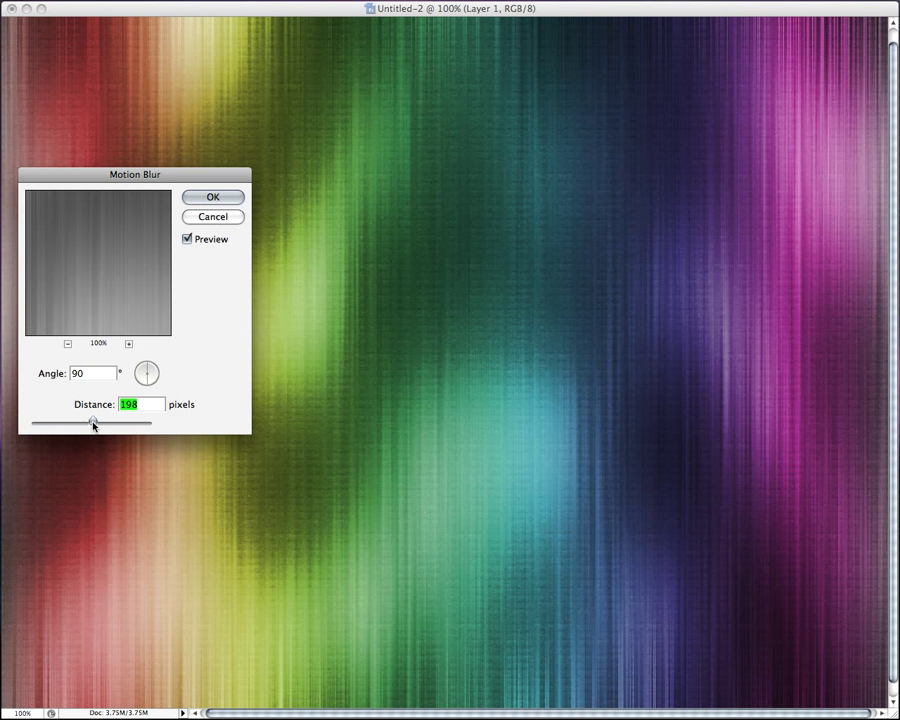
left_click(216, 198)
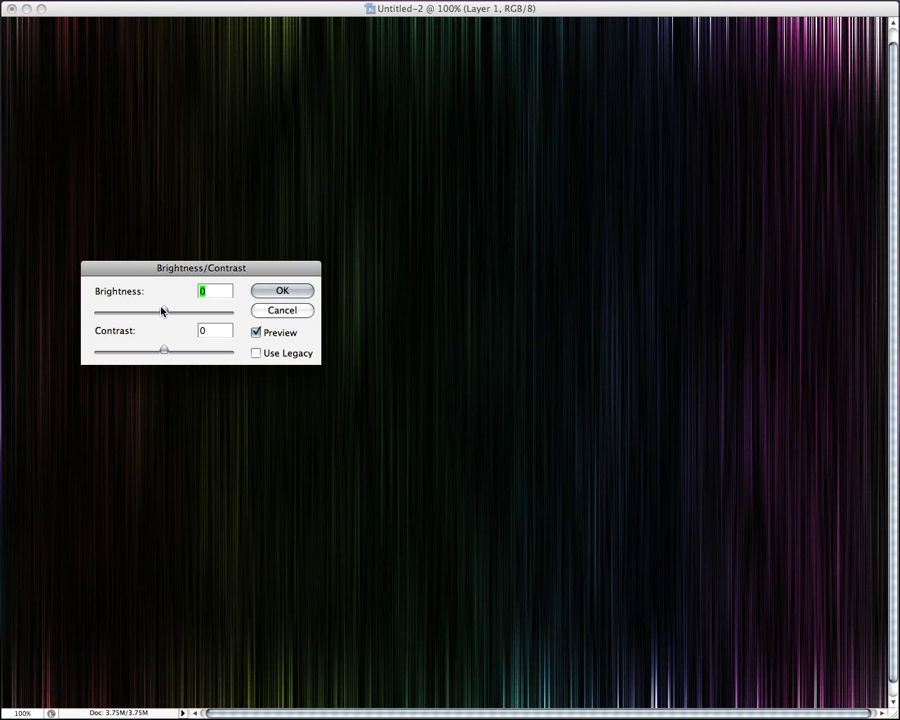
Apply a legacy Brightness/Contrast of −7 brightness and +30 contrast to the streaks
left_click_drag(162, 311, 178, 313)
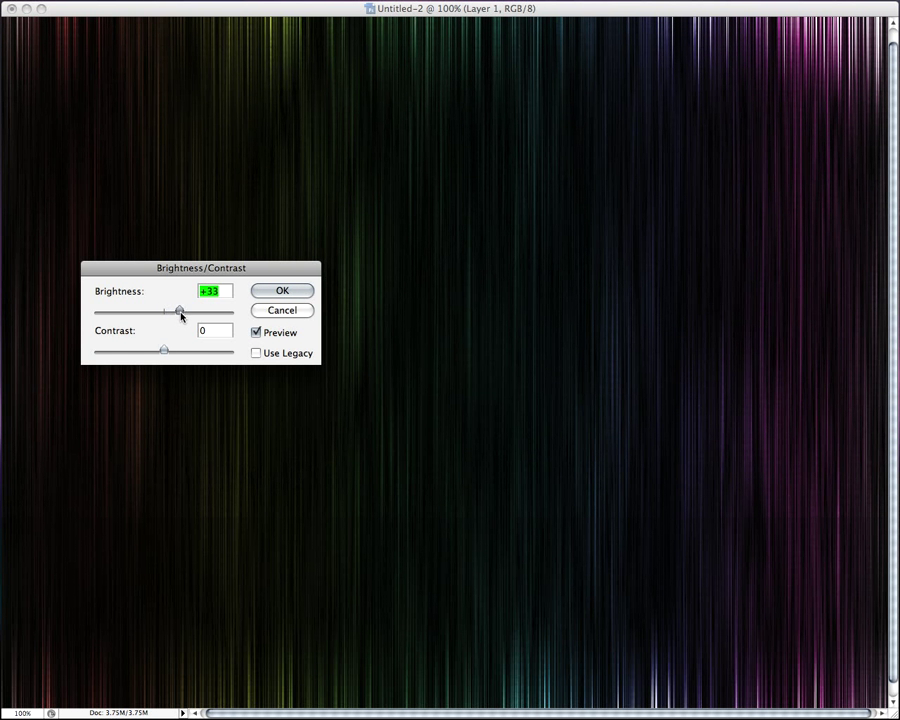
left_click(255, 354)
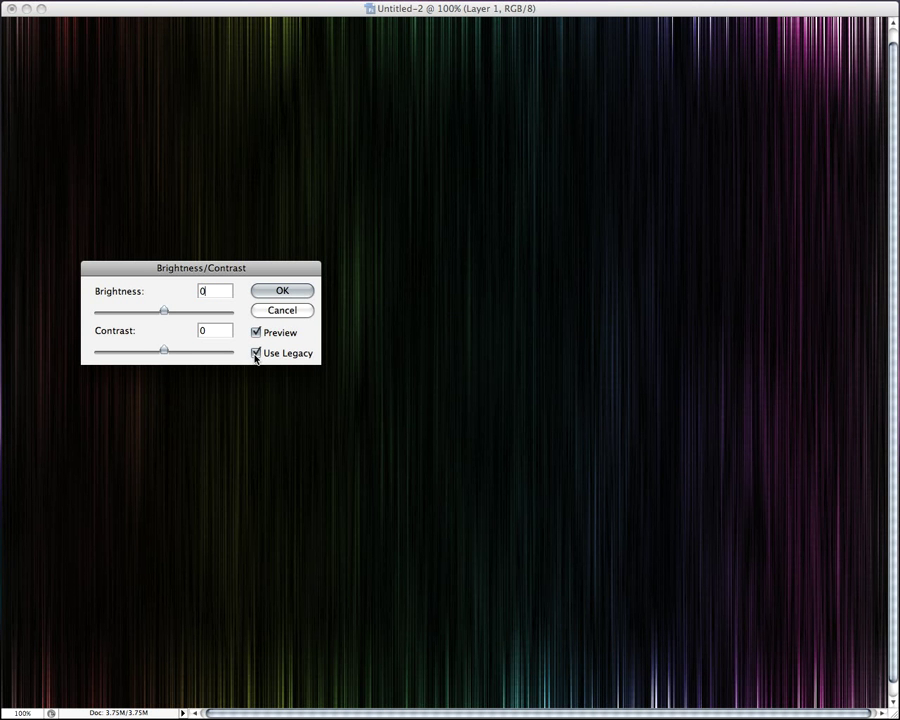
mouse_move(166, 313)
left_mouse_down()
mouse_move(182, 311)
mouse_move(188, 353)
mouse_move(195, 351)
mouse_move(186, 351)
mouse_move(176, 313)
mouse_move(159, 313)
left_mouse_up()
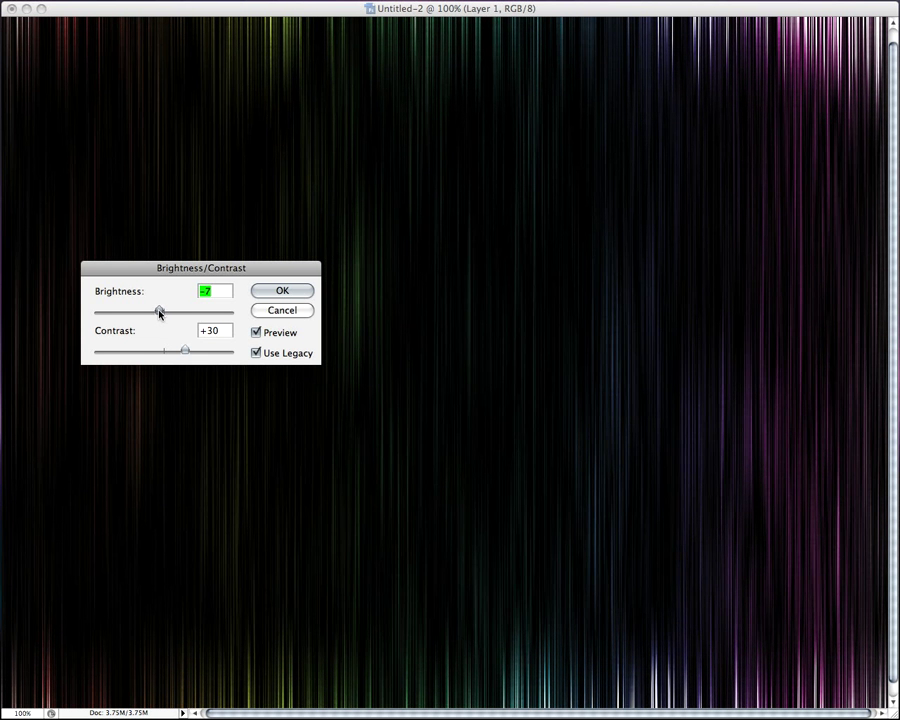
left_click(270, 294)
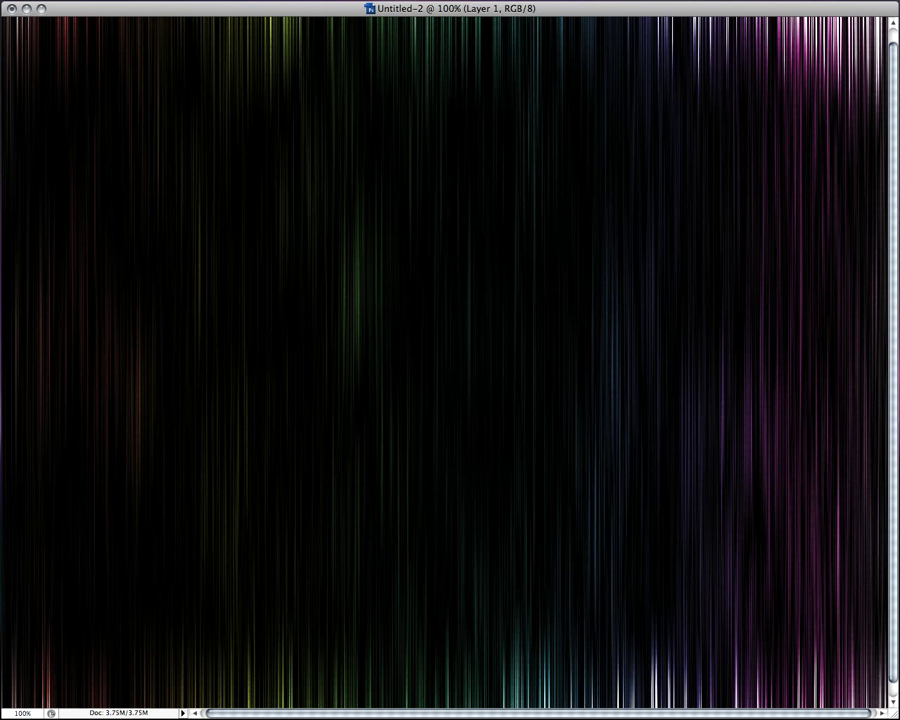
Colorize via Hue/Saturation with hue 105, saturation 62 and lightness −11
key("super+u")
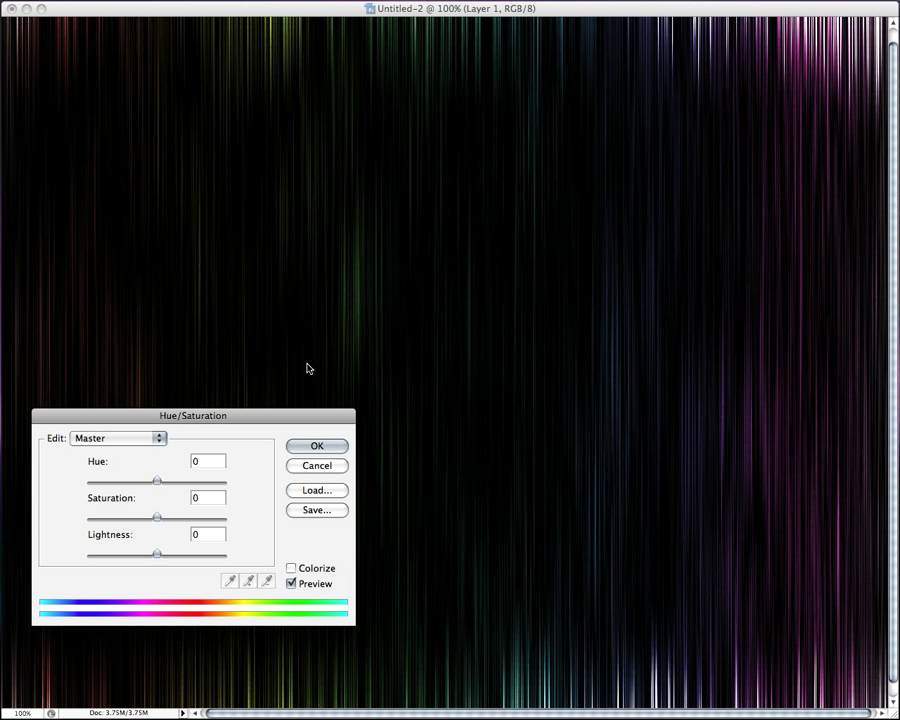
left_click(290, 568)
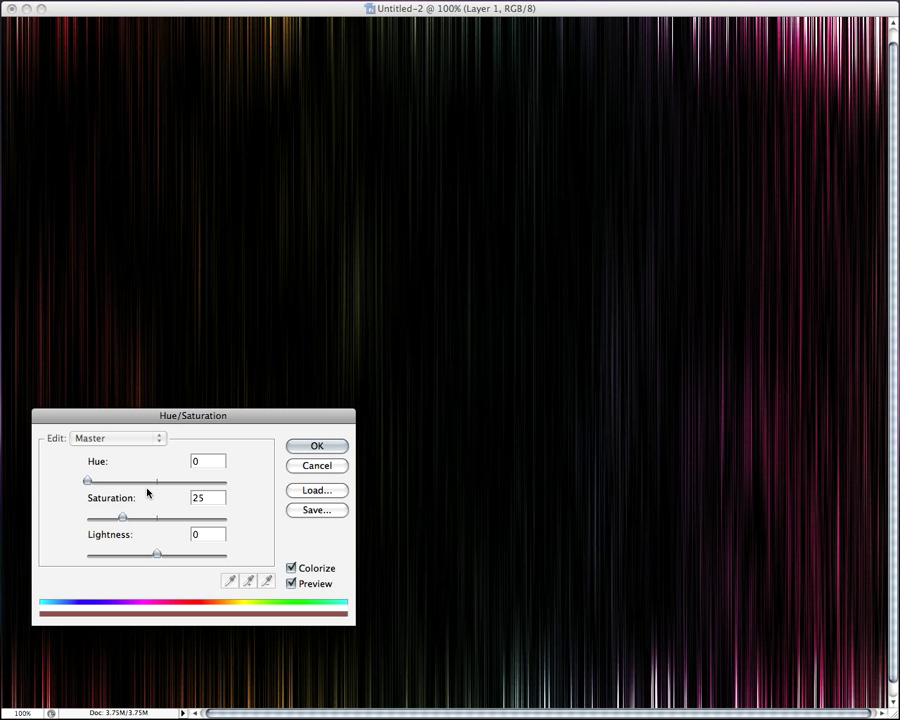
double_click(192, 460)
type("1")
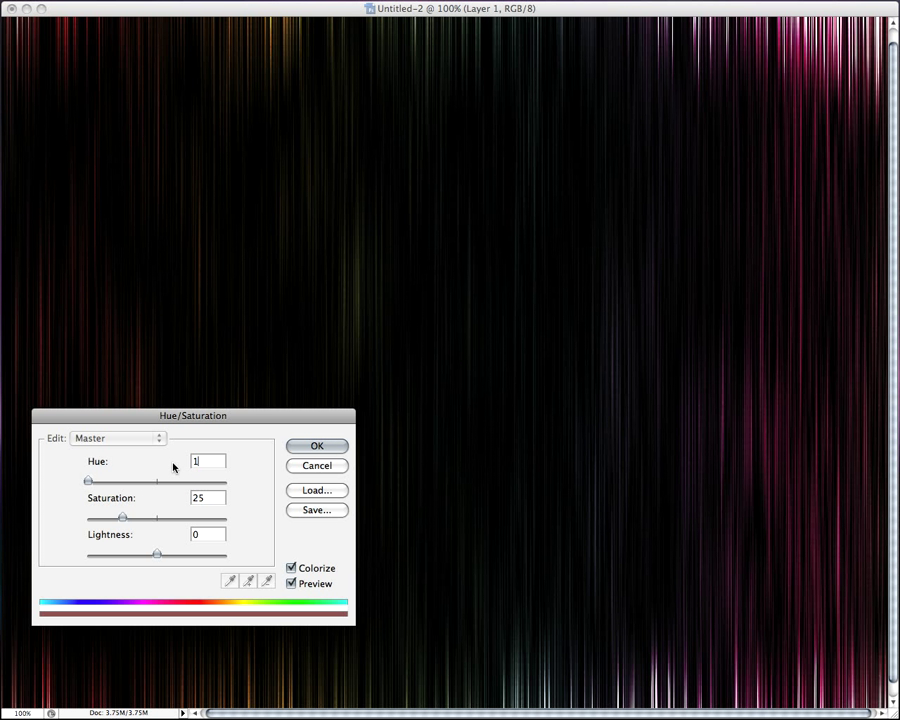
type("05")
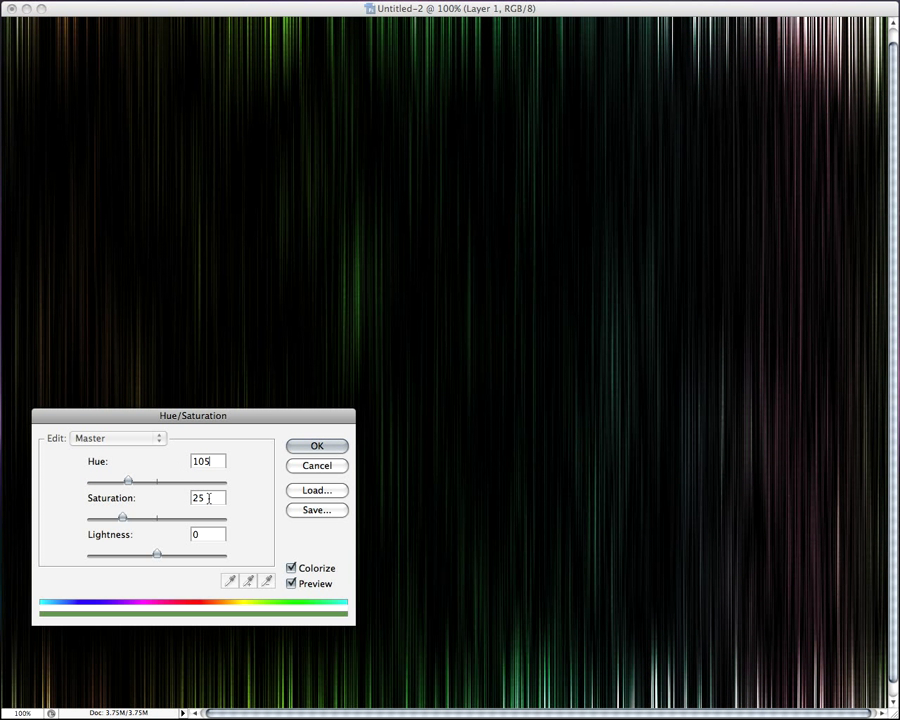
key("Tab")
type("62")
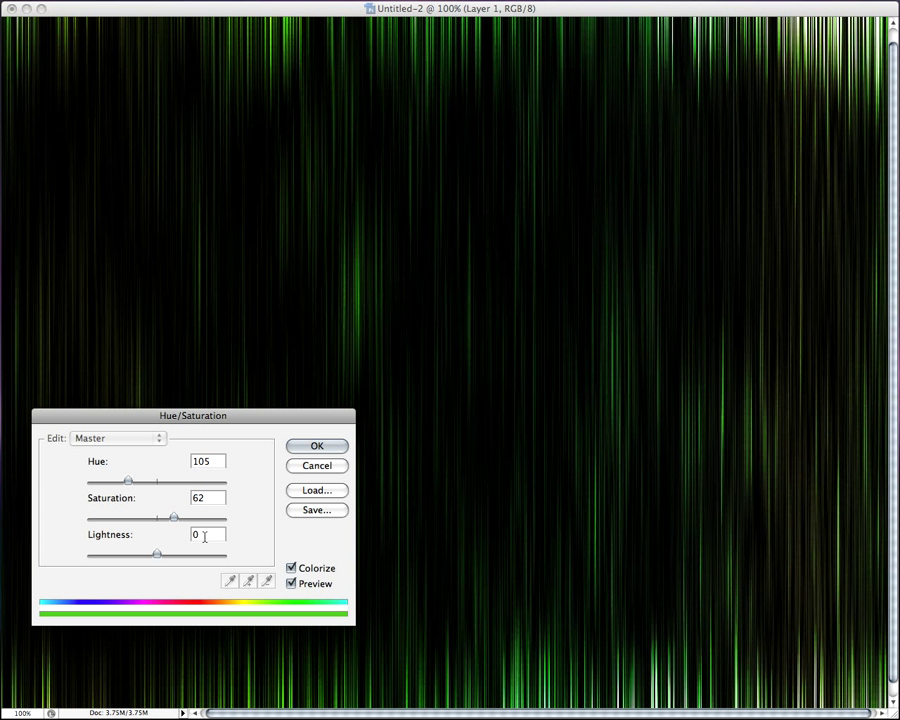
double_click(204, 534)
type("-51")
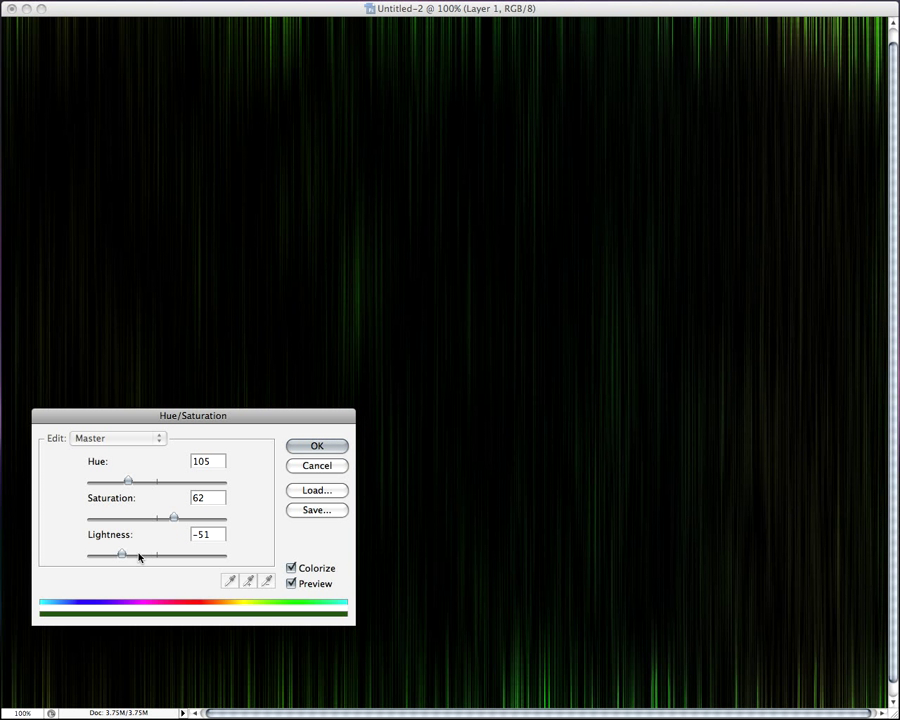
left_click_drag(126, 557, 150, 560)
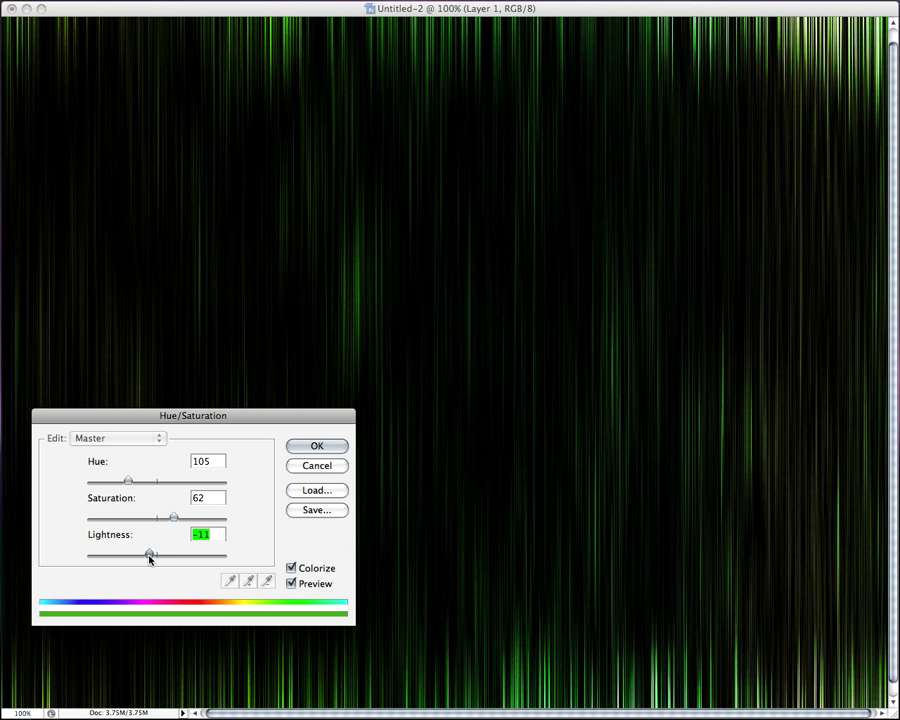
left_click(341, 451)
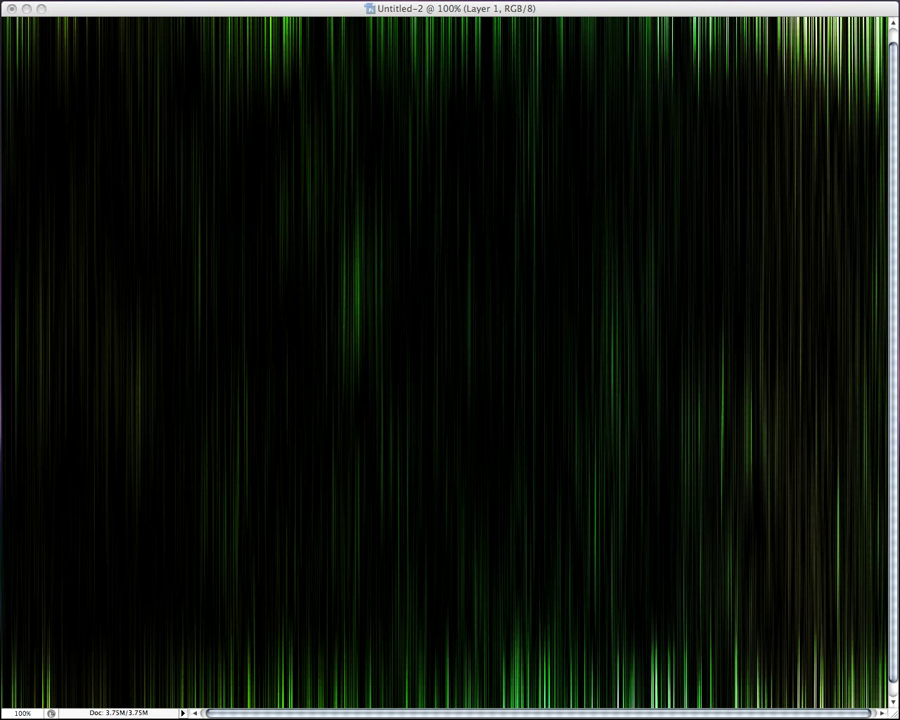
left_click_drag(0, 150, 476, 50)
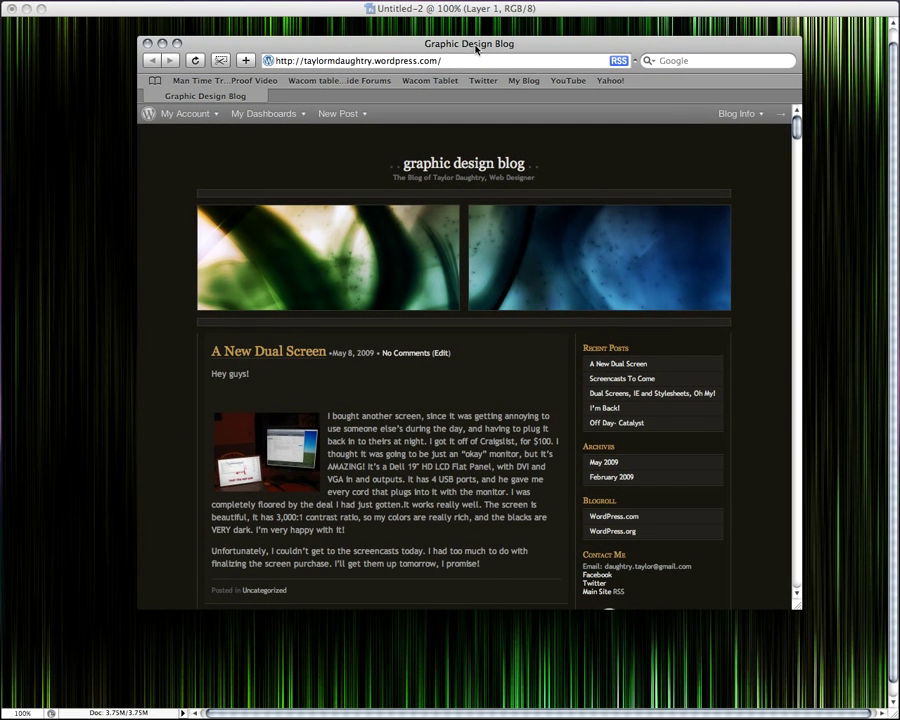
left_click(177, 43)
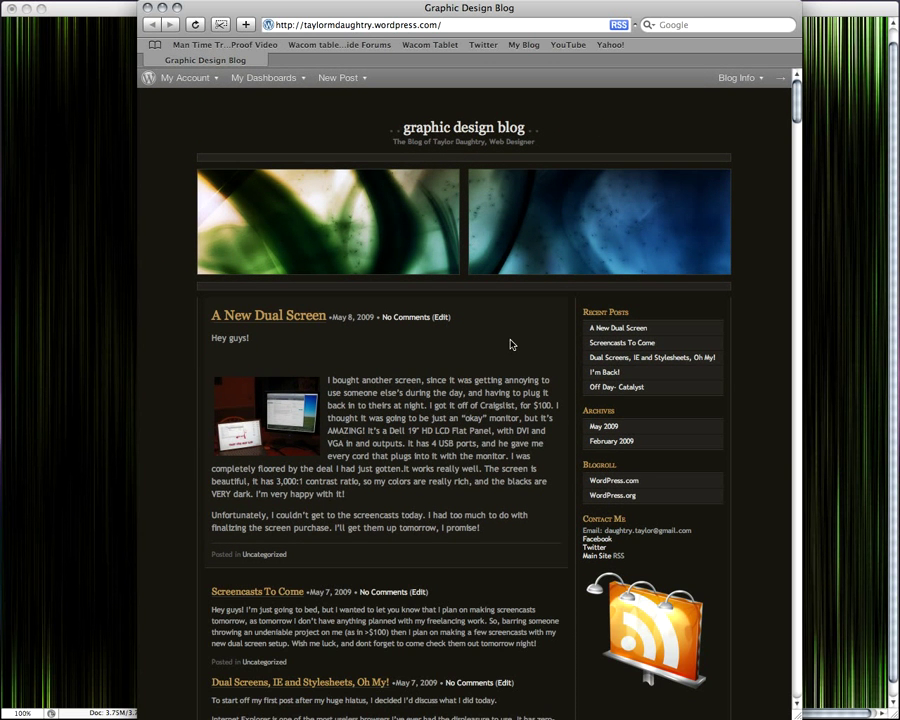
scroll(511, 344, "down", 3)
scroll(511, 344, "down", 7)
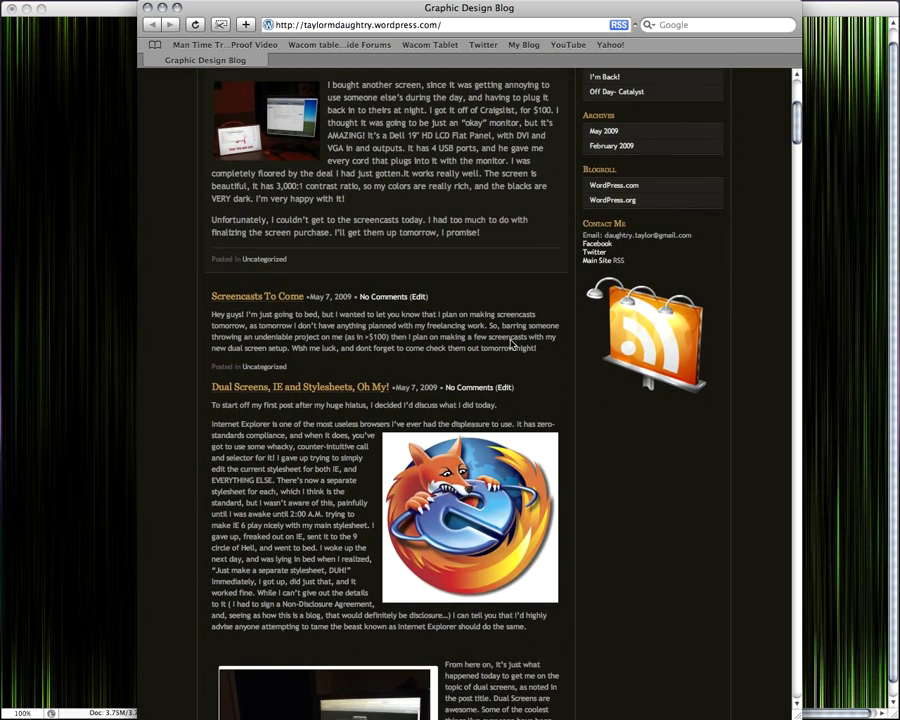
scroll(511, 344, "up", 2)
scroll(511, 344, "down", 8)
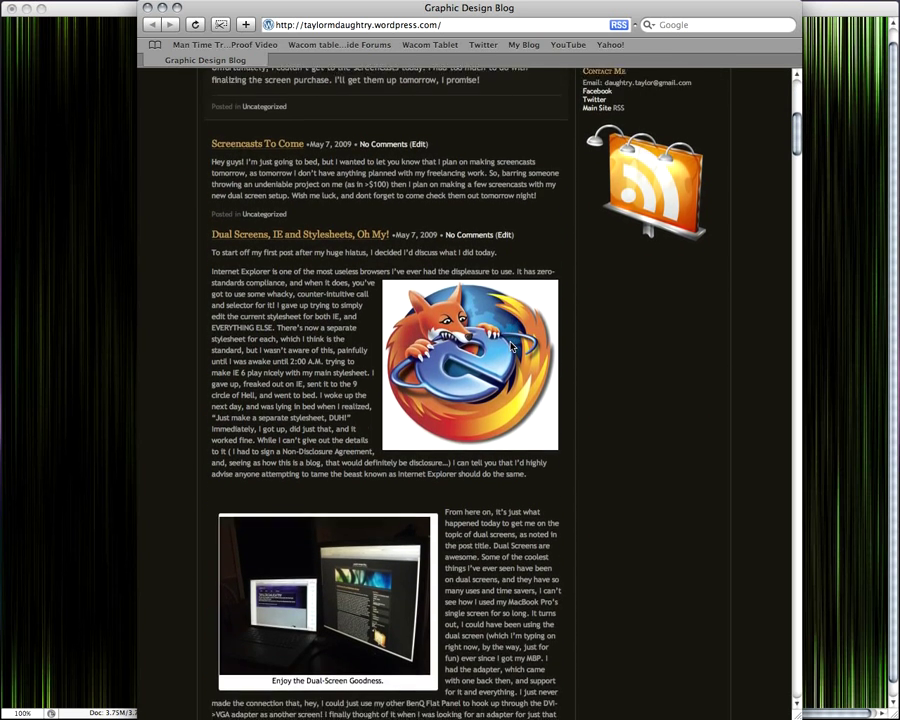
scroll(511, 344, "down", 5)
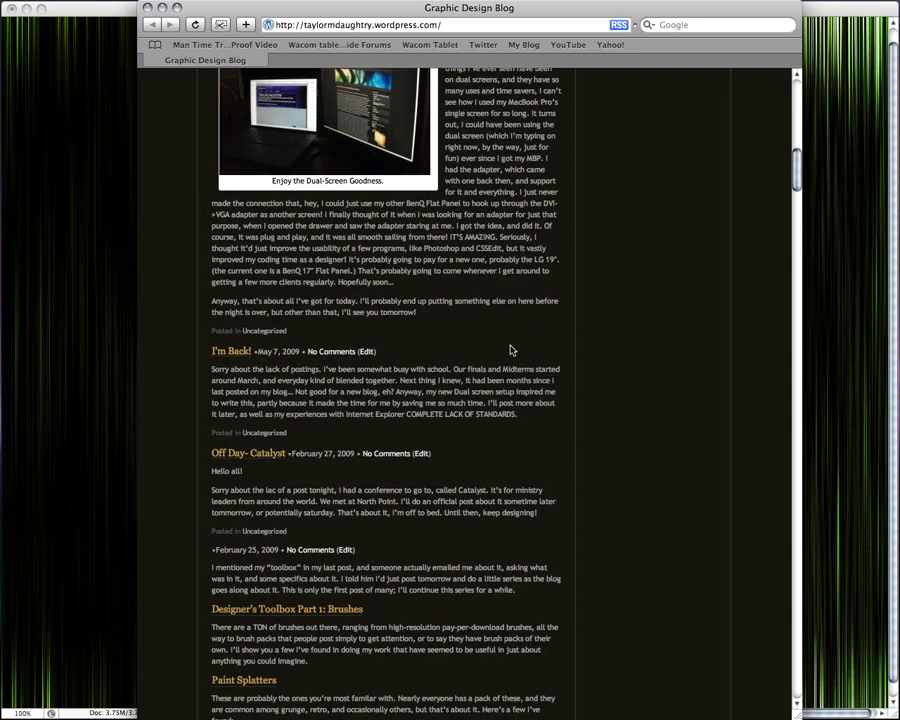
scroll(511, 350, "down", 15)
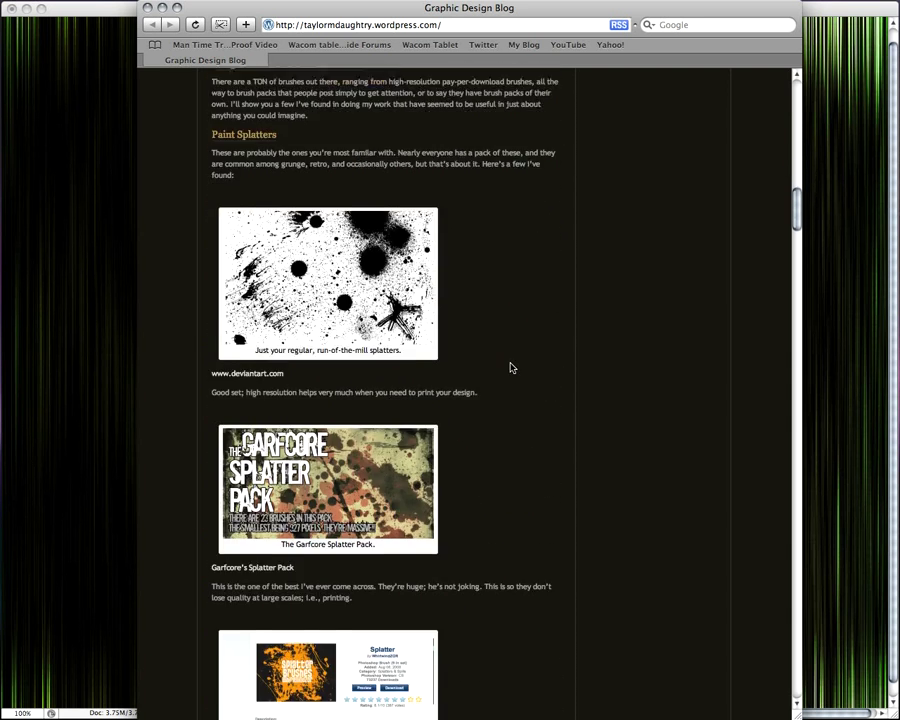
scroll(511, 372, "down", 20)
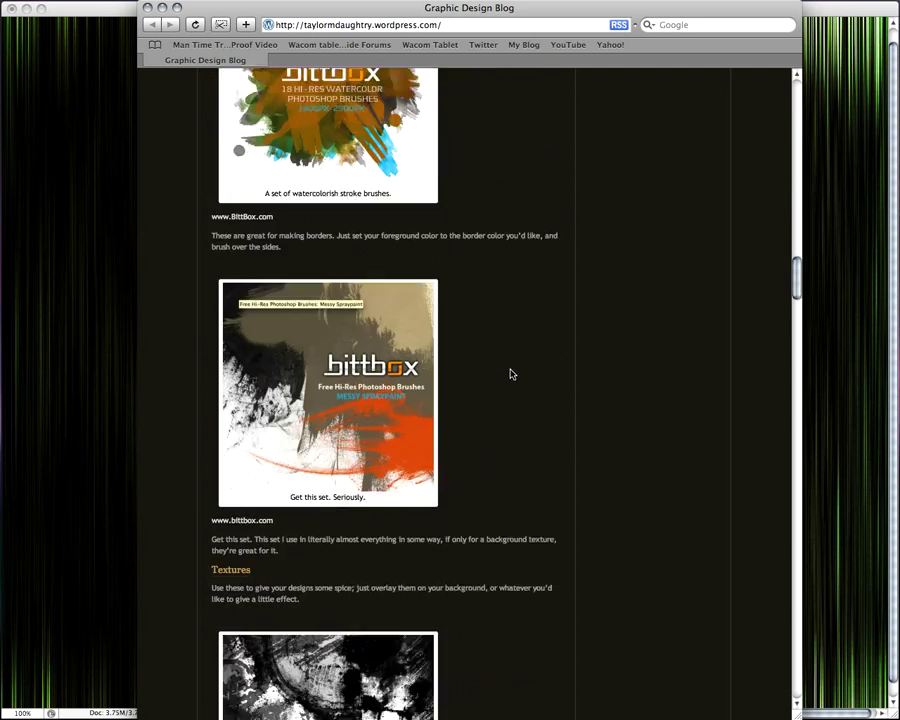
scroll(511, 374, "down", 20)
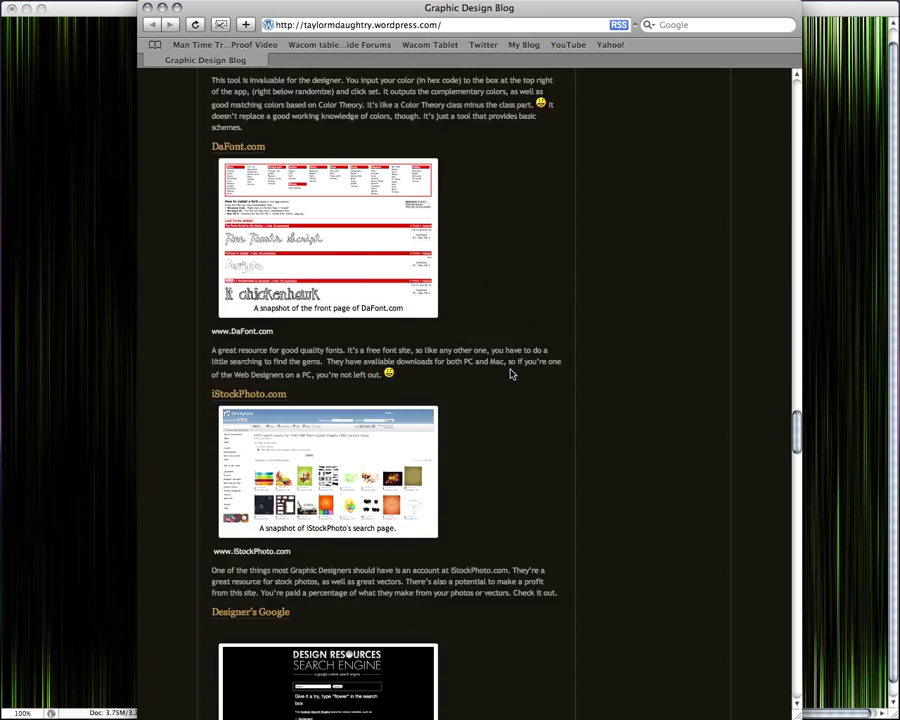
scroll(510, 373, "up", 18)
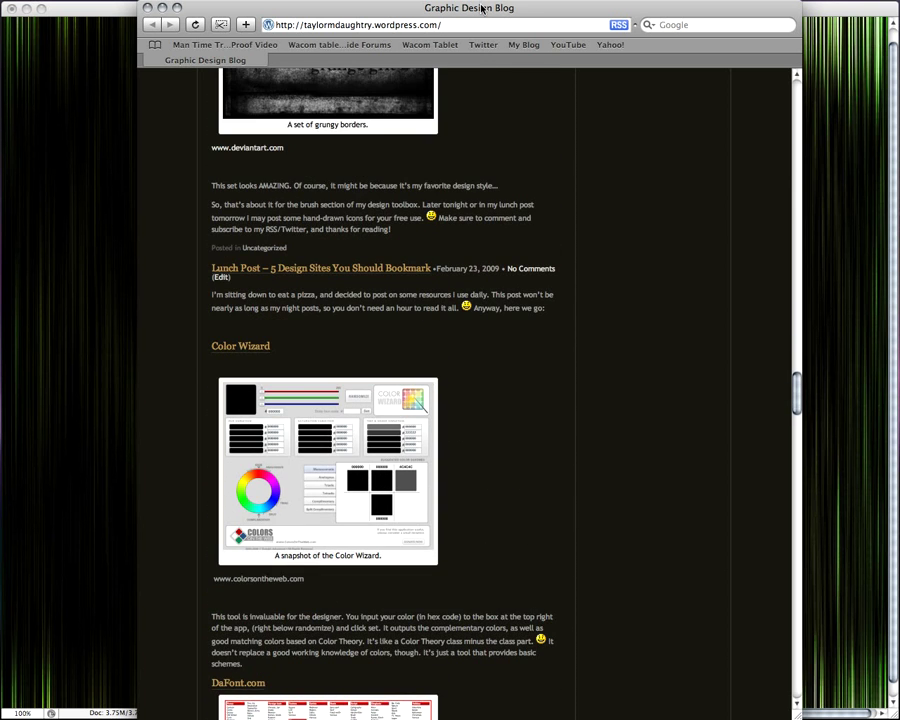
double_click(483, 8)
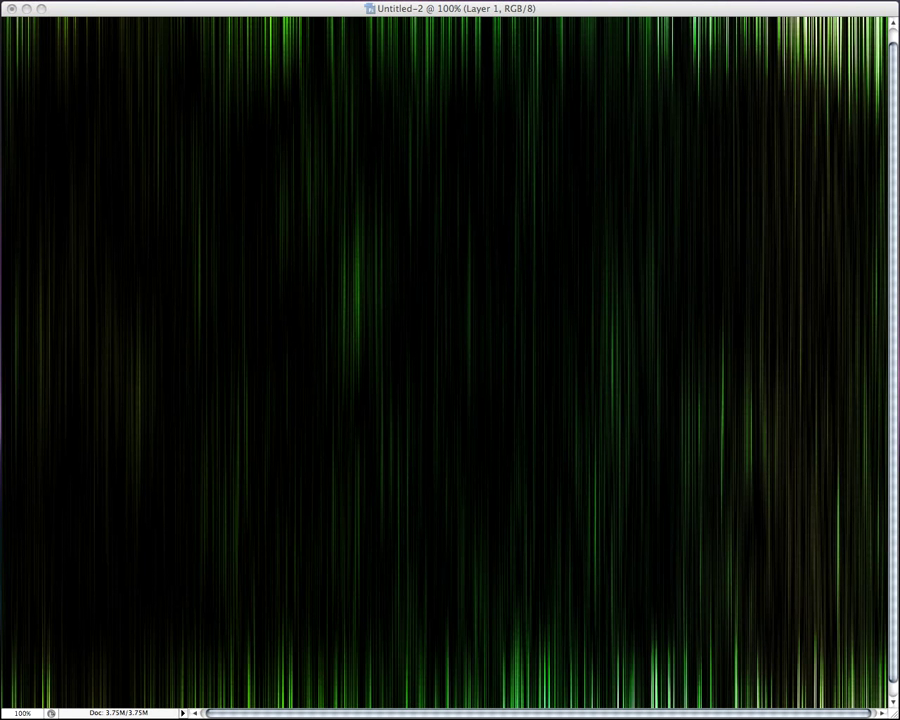
key("space")
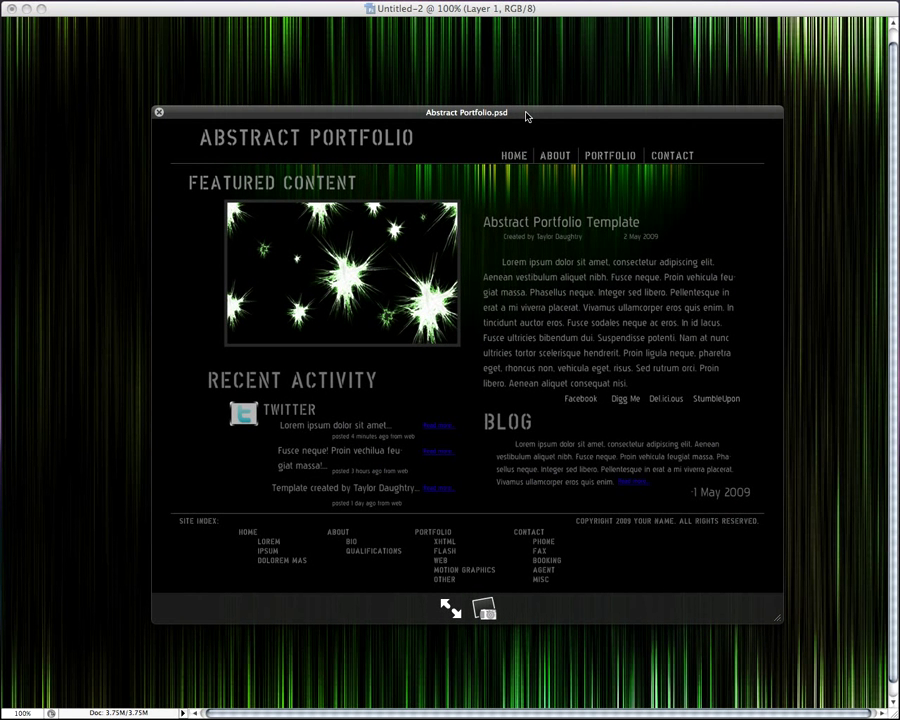
left_click_drag(526, 116, 544, 108)
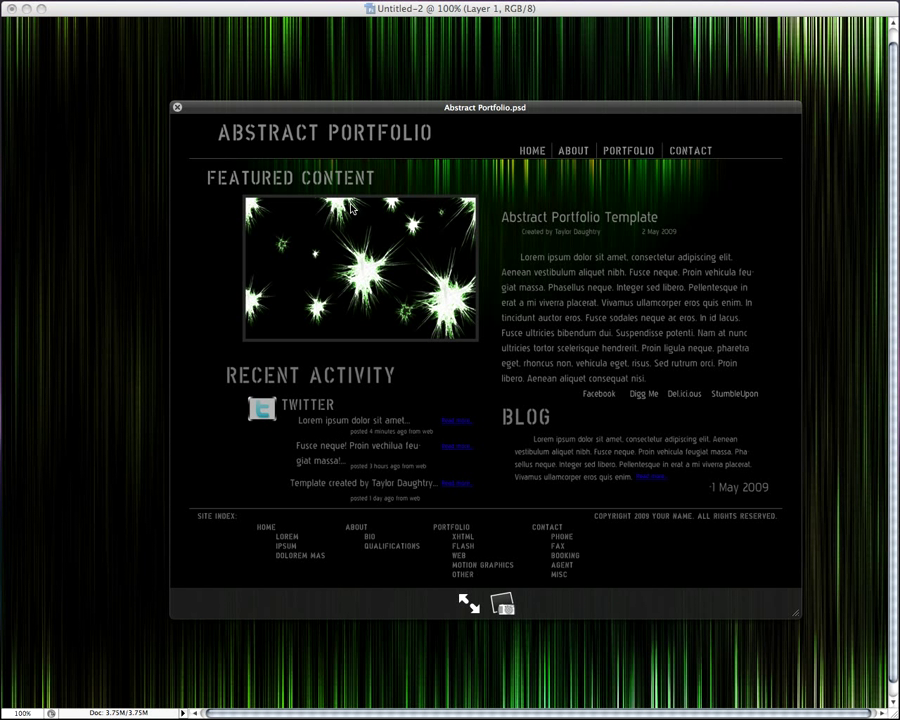
key("space")
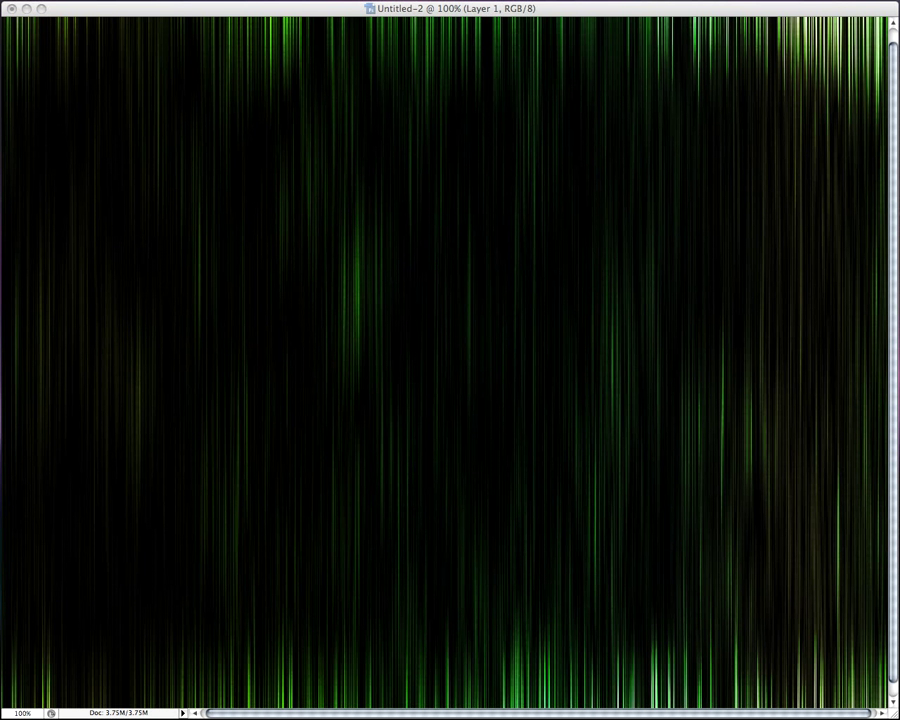